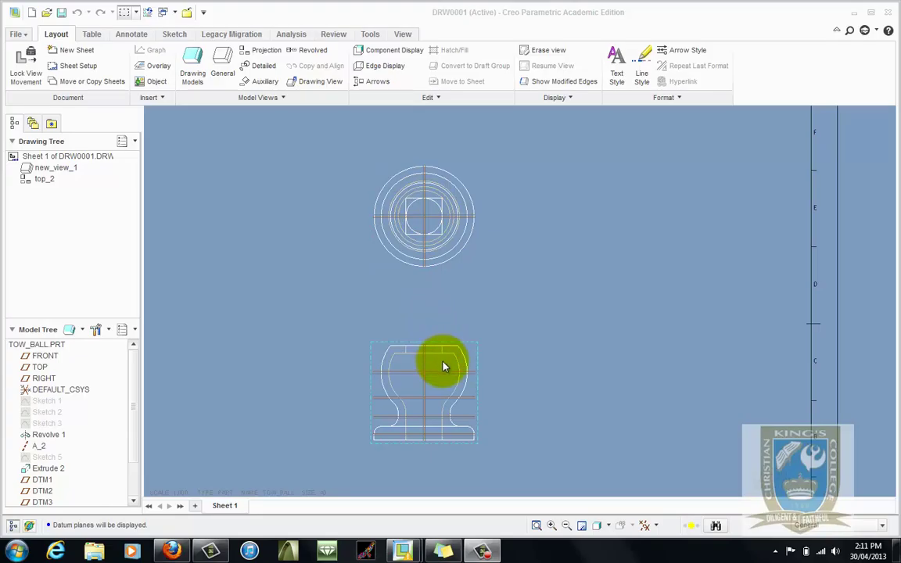
- Inspect the square hole on top of the TOW_BALL part, then return to DRW0001
{"action": "left_click", "coordinate": [164, 13]}
{"action": "left_click", "coordinate": [173, 31]}
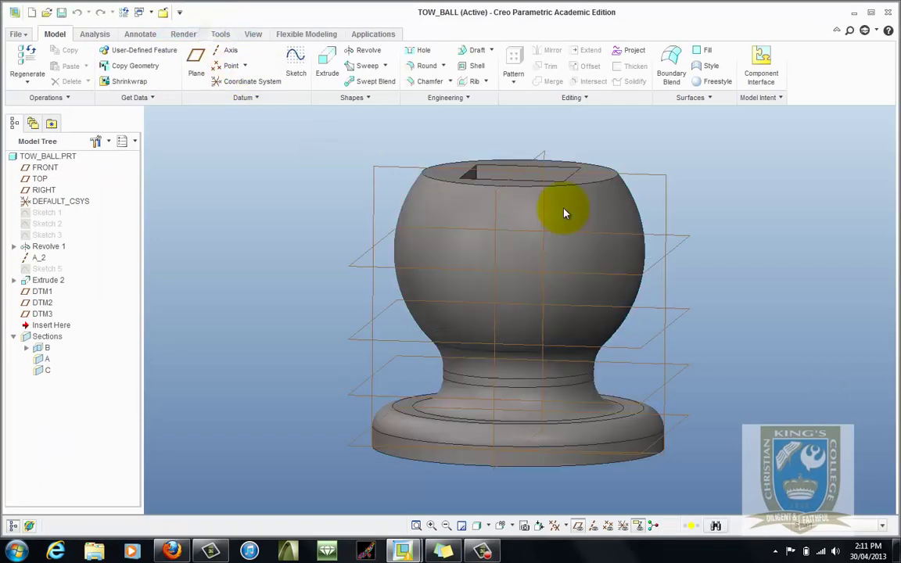
{"action": "middle_click_drag", "start_coordinate": [746, 201], "coordinate": [696, 208]}
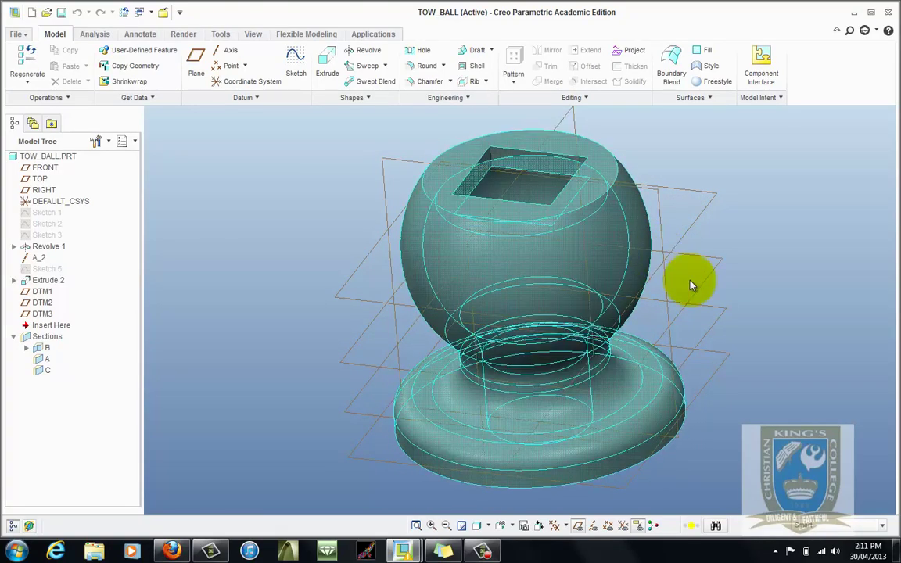
{"action": "middle_click_drag", "start_coordinate": [743, 344], "coordinate": [746, 325]}
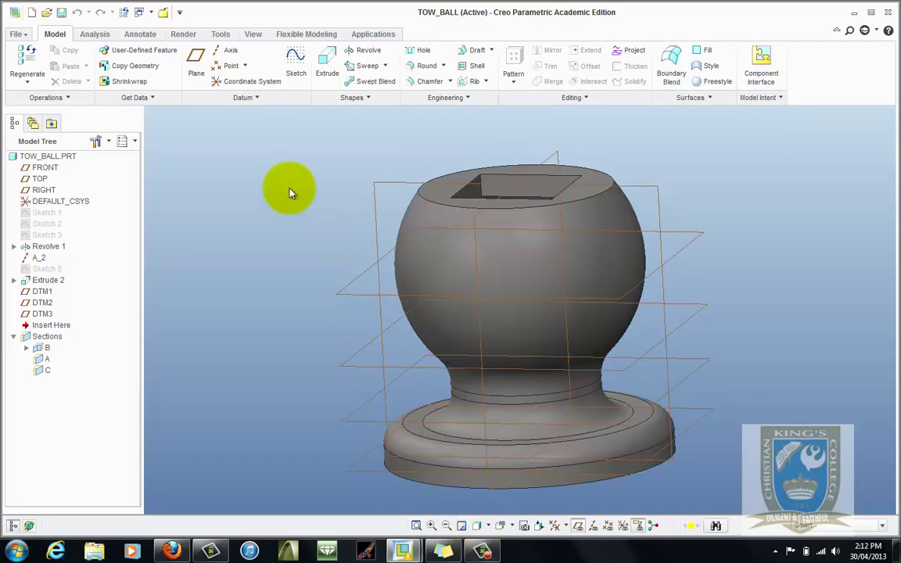
{"action": "left_click", "coordinate": [141, 16]}
{"action": "left_click", "coordinate": [149, 43]}
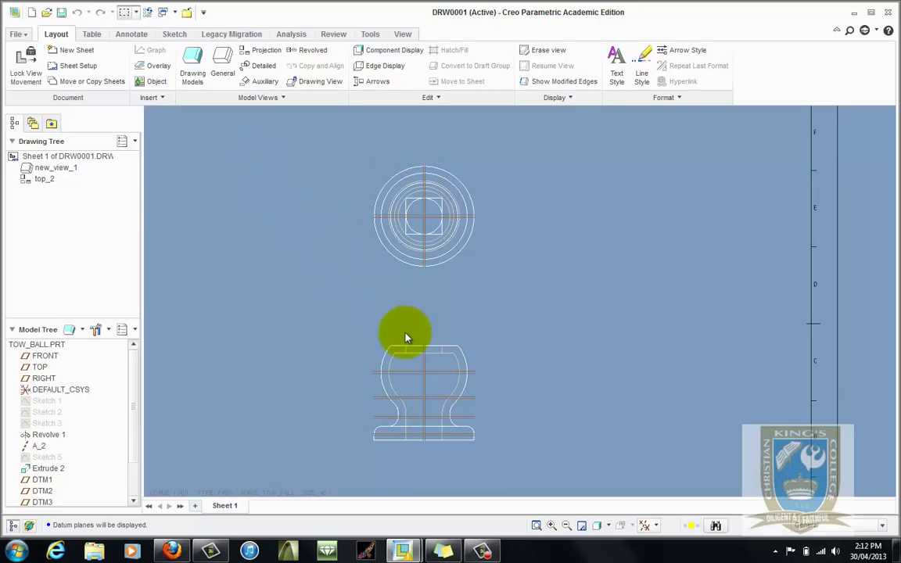
- Try making the front view a 2D cross-section using section B, then discard the change
{"action": "double_click", "coordinate": [465, 347]}
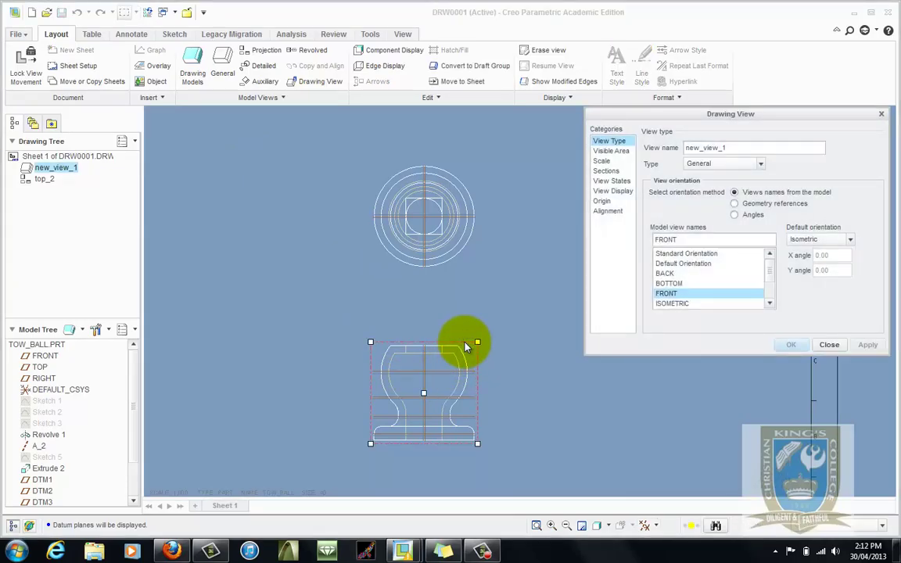
{"action": "left_click", "coordinate": [612, 173]}
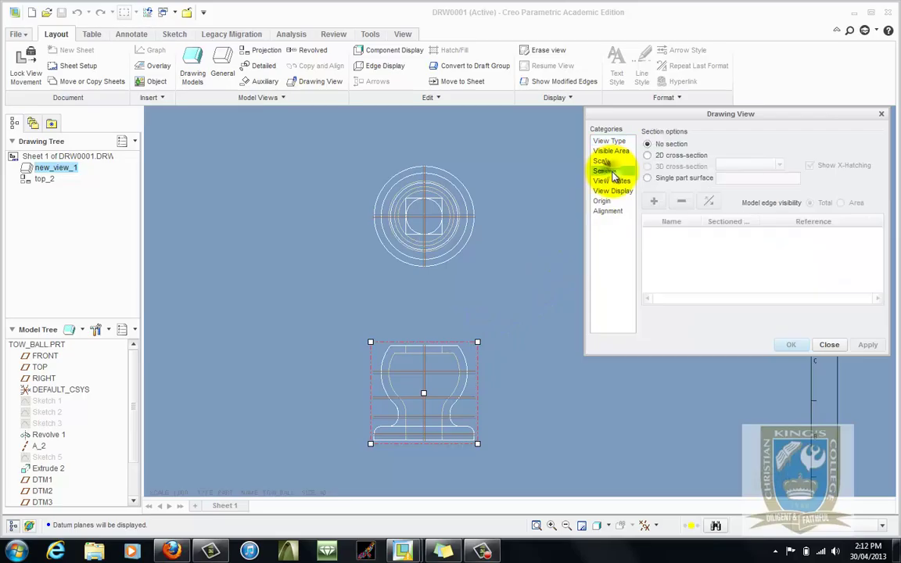
{"action": "left_click", "coordinate": [672, 157]}
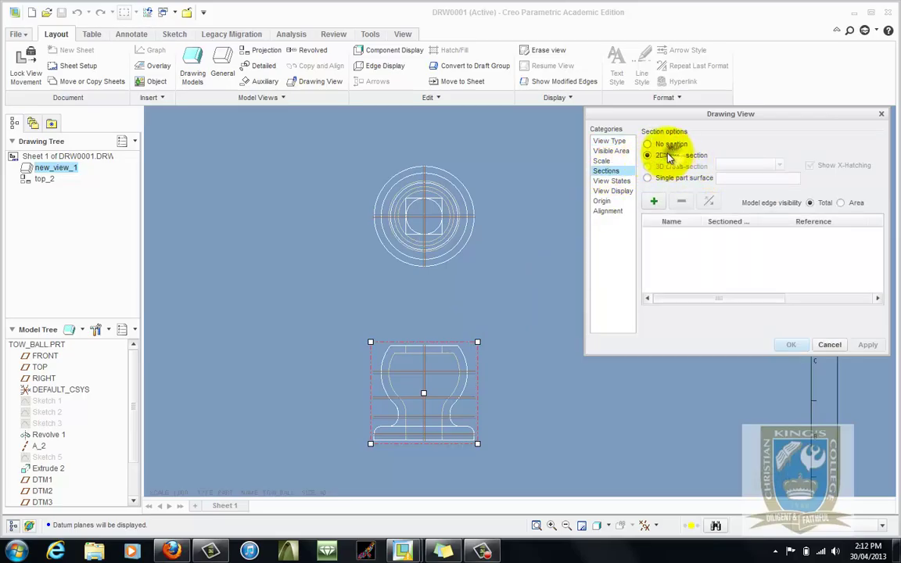
{"action": "left_click", "coordinate": [656, 203]}
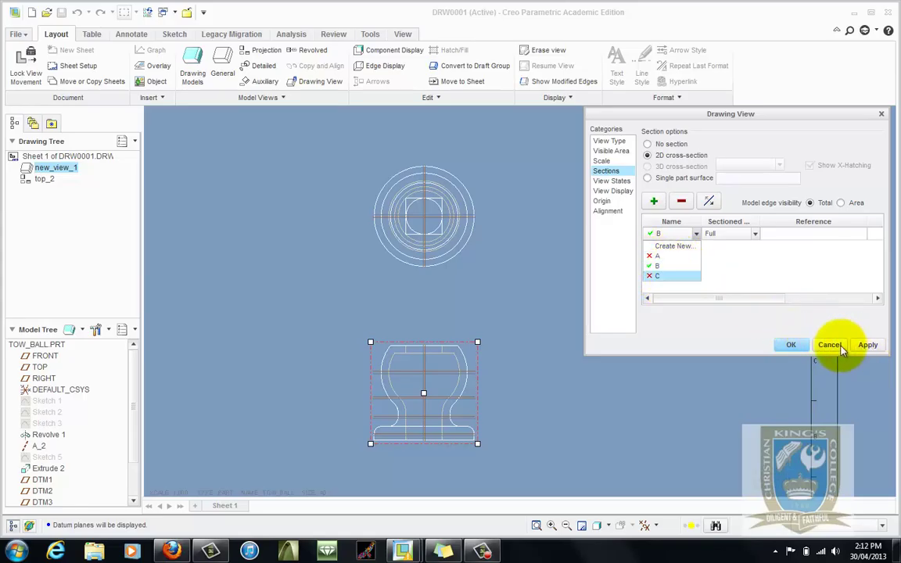
{"action": "left_click", "coordinate": [809, 346]}
{"action": "left_click", "coordinate": [825, 345]}
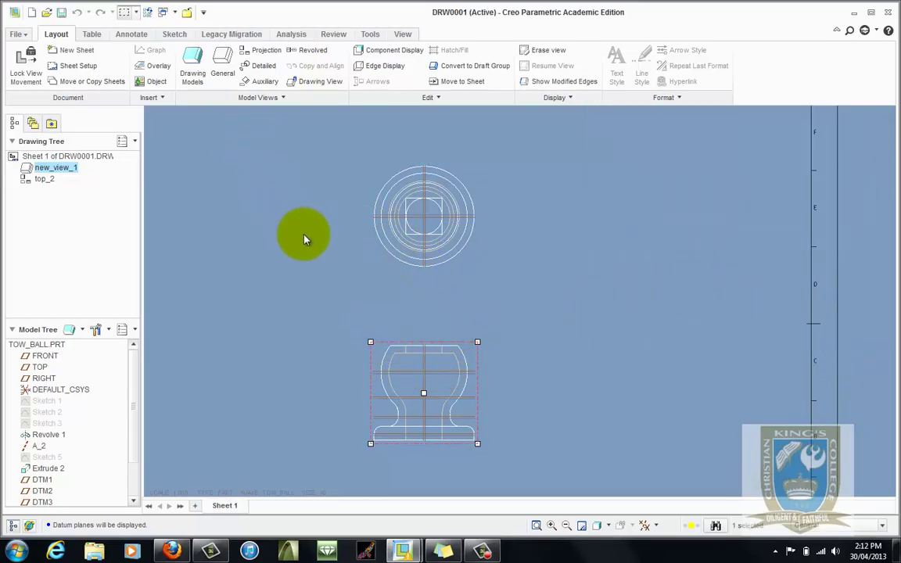
- In the TOW_BALL part, list the saved cross-sections and preview sections B and C
{"action": "left_click", "coordinate": [164, 12]}
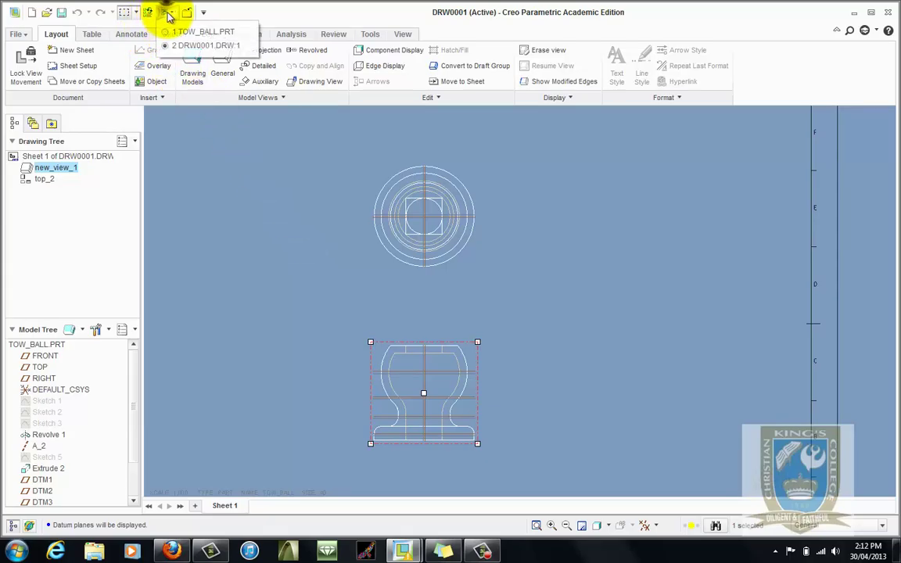
{"action": "left_click", "coordinate": [205, 32]}
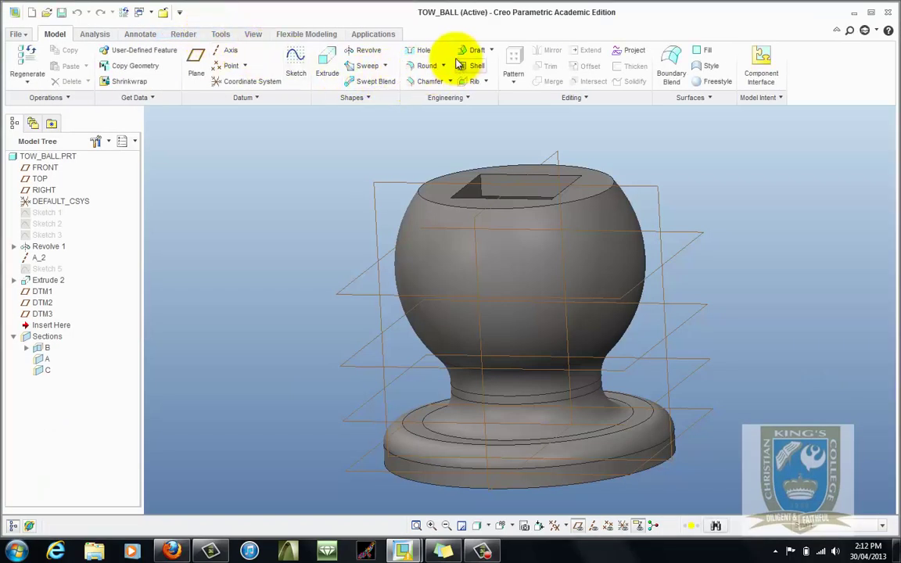
{"action": "left_click", "coordinate": [252, 35]}
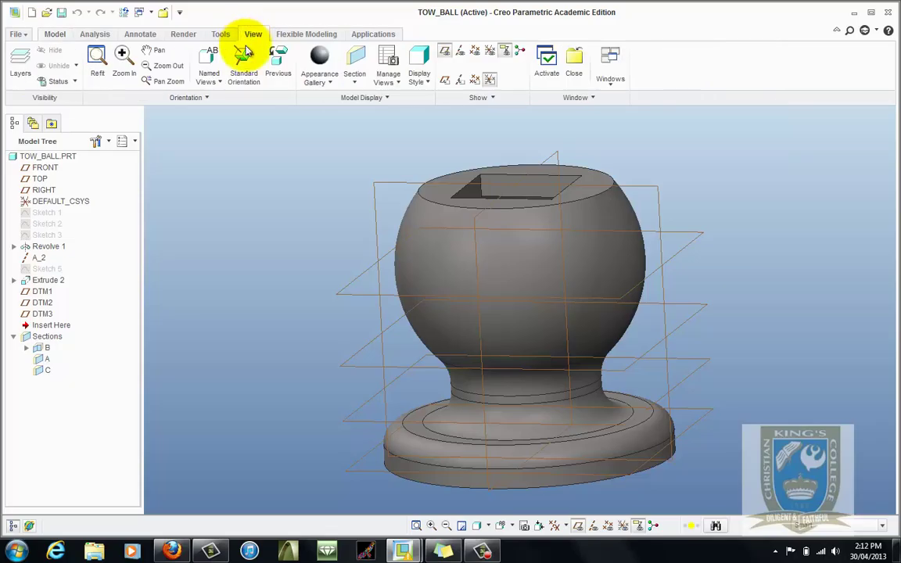
{"action": "left_click", "coordinate": [389, 56]}
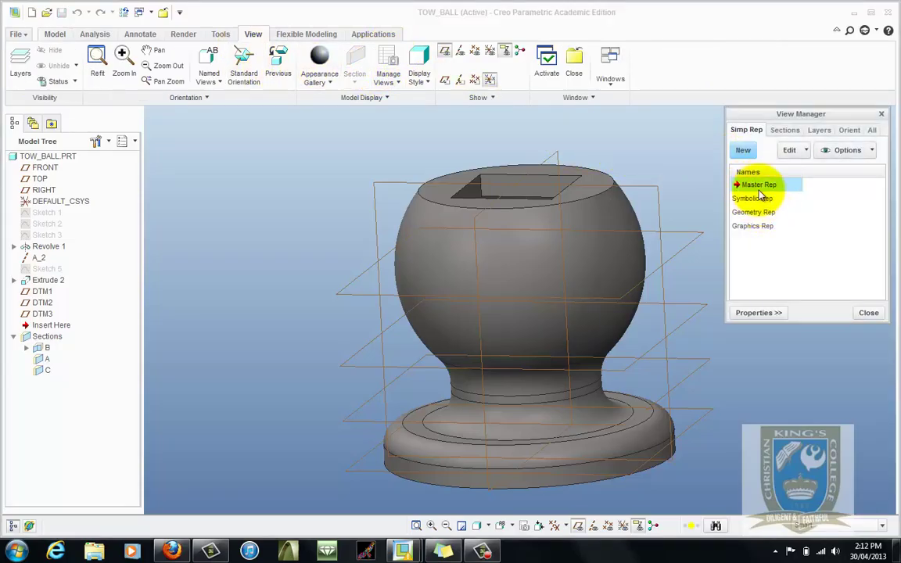
{"action": "left_click", "coordinate": [786, 131]}
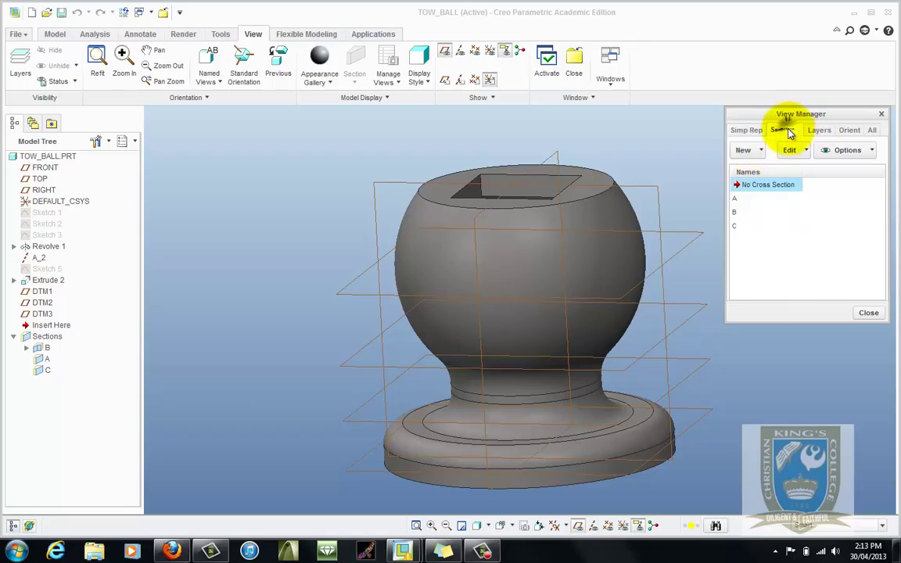
{"action": "left_click", "coordinate": [744, 212]}
{"action": "left_click", "coordinate": [744, 229]}
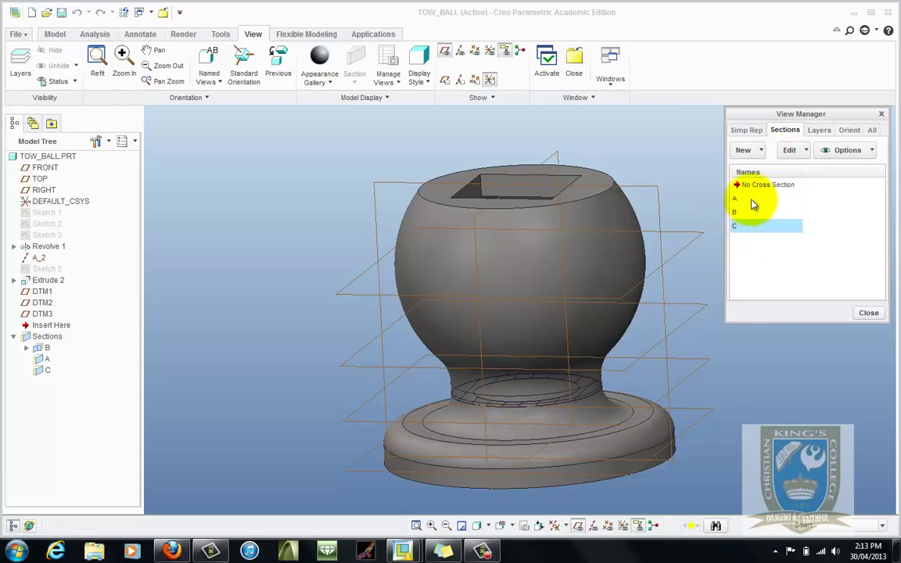
- Delete cross-sections C, B and A, confirming each deletion
{"action": "right_click", "coordinate": [759, 227]}
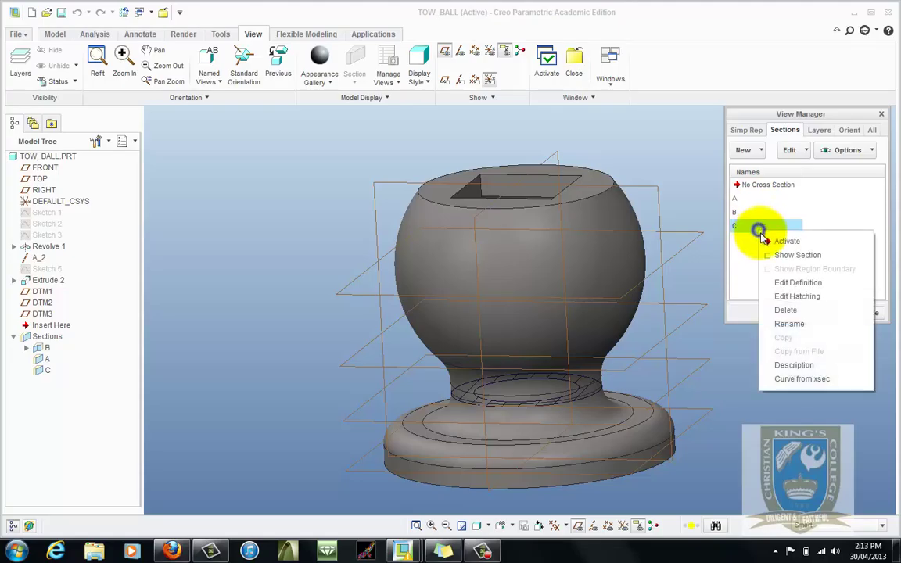
{"action": "left_click", "coordinate": [802, 311]}
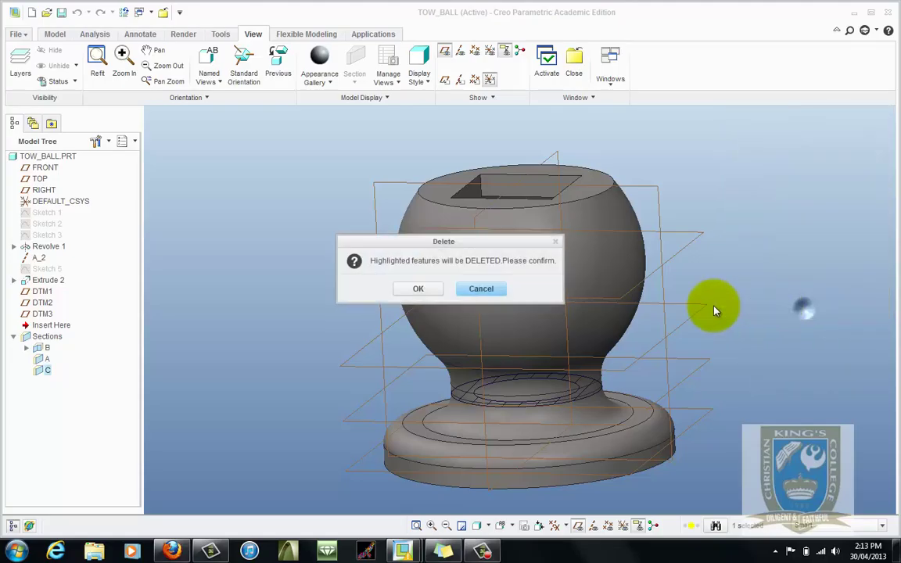
{"action": "left_click", "coordinate": [434, 289]}
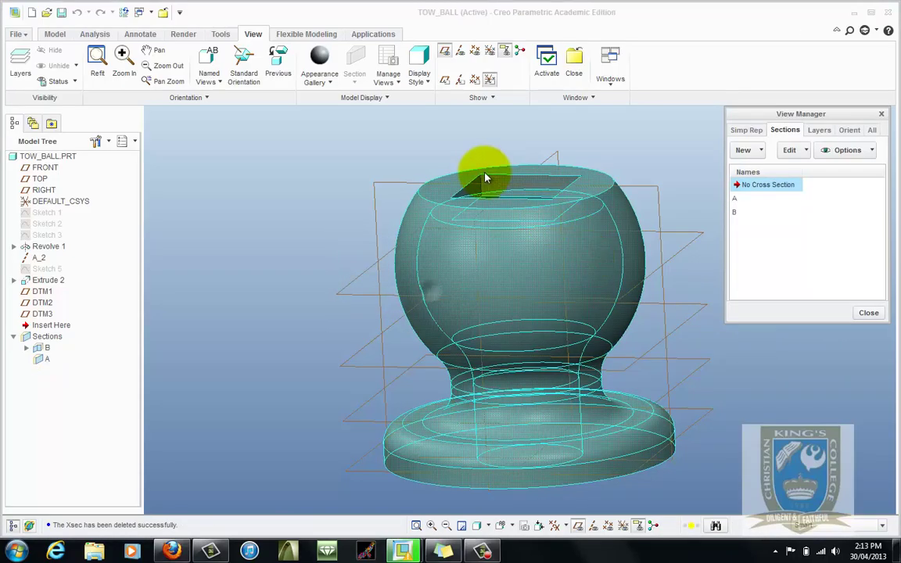
{"action": "left_click", "coordinate": [736, 212]}
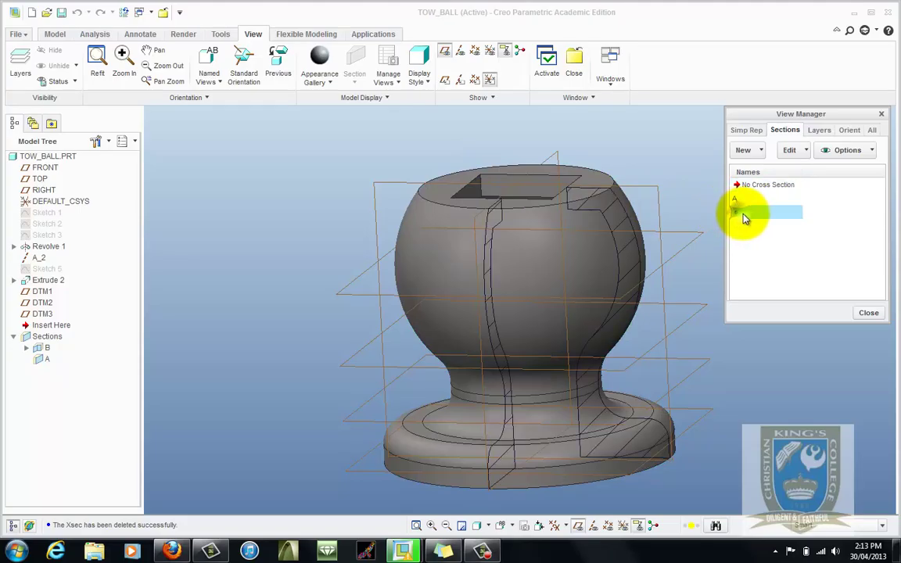
{"action": "right_click", "coordinate": [742, 212]}
{"action": "left_click", "coordinate": [774, 293]}
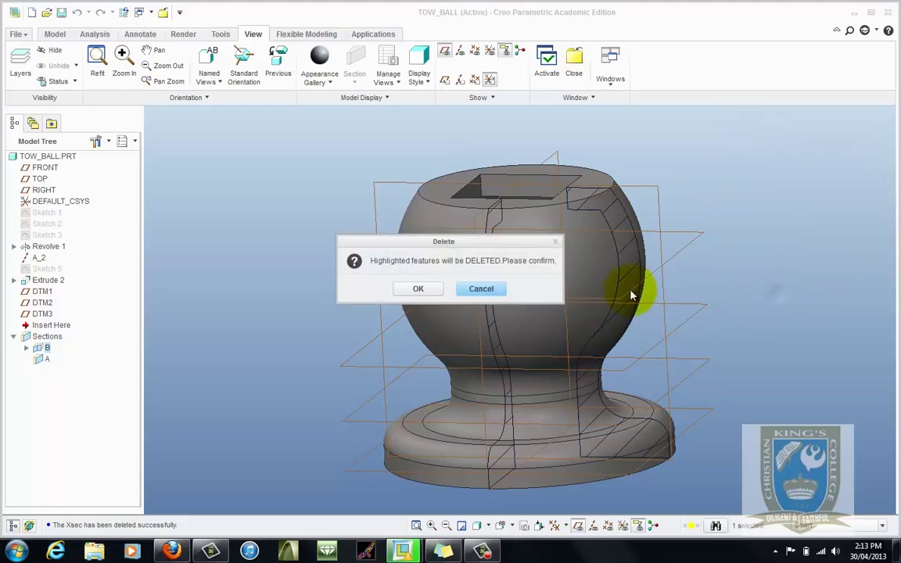
{"action": "left_click", "coordinate": [422, 289]}
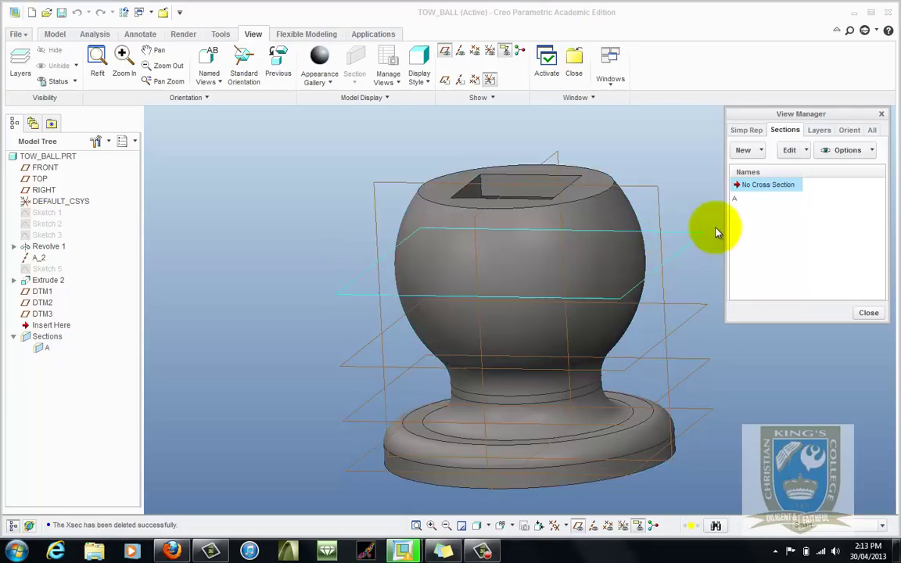
{"action": "left_click", "coordinate": [751, 200]}
{"action": "right_click", "coordinate": [749, 201]}
{"action": "left_click", "coordinate": [780, 284]}
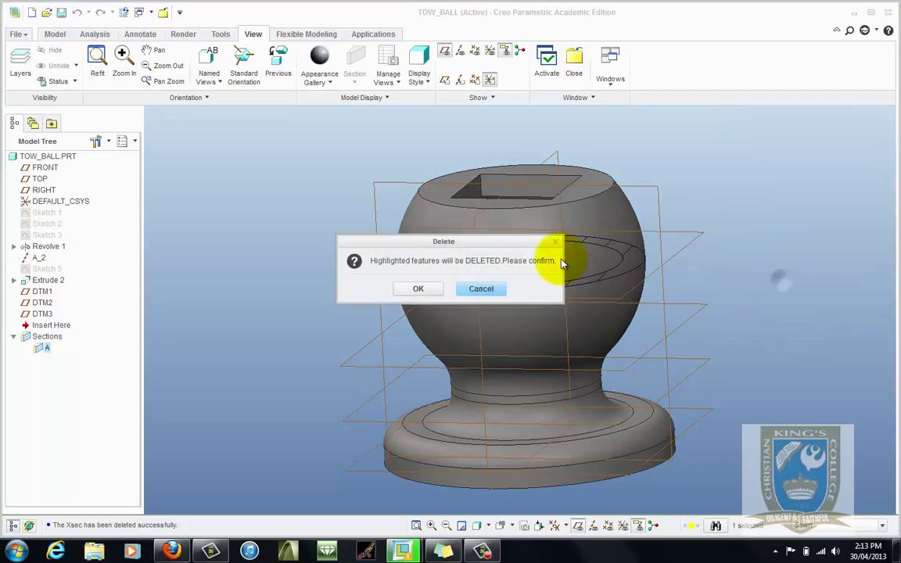
{"action": "left_click", "coordinate": [417, 290]}
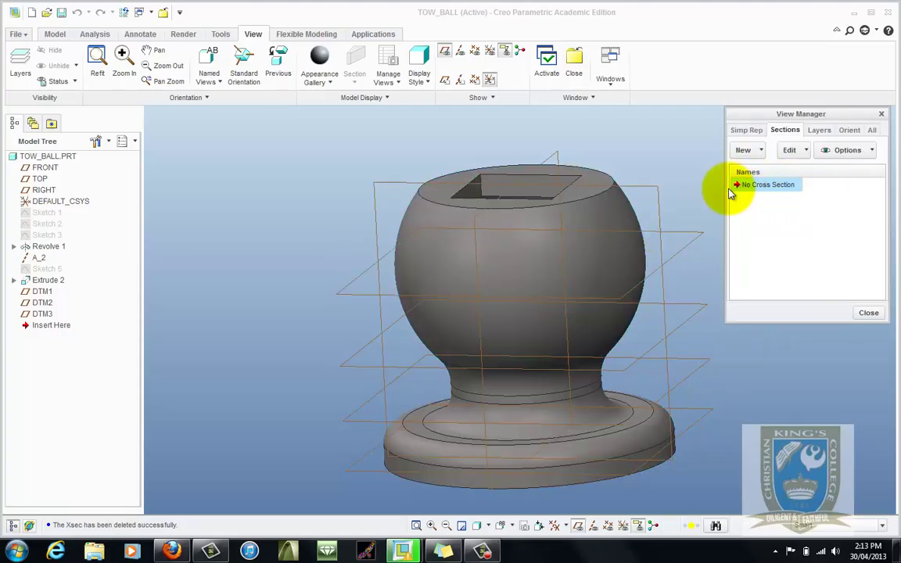
- Back in DRW0001, set the front view to a 2D cross-section and add a new section
{"action": "left_click", "coordinate": [869, 314]}
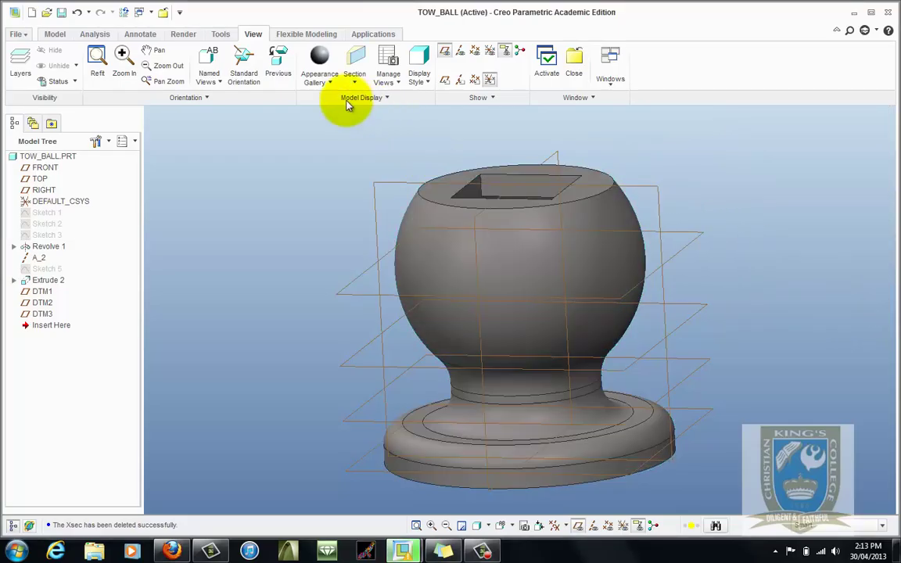
{"action": "left_click", "coordinate": [141, 12]}
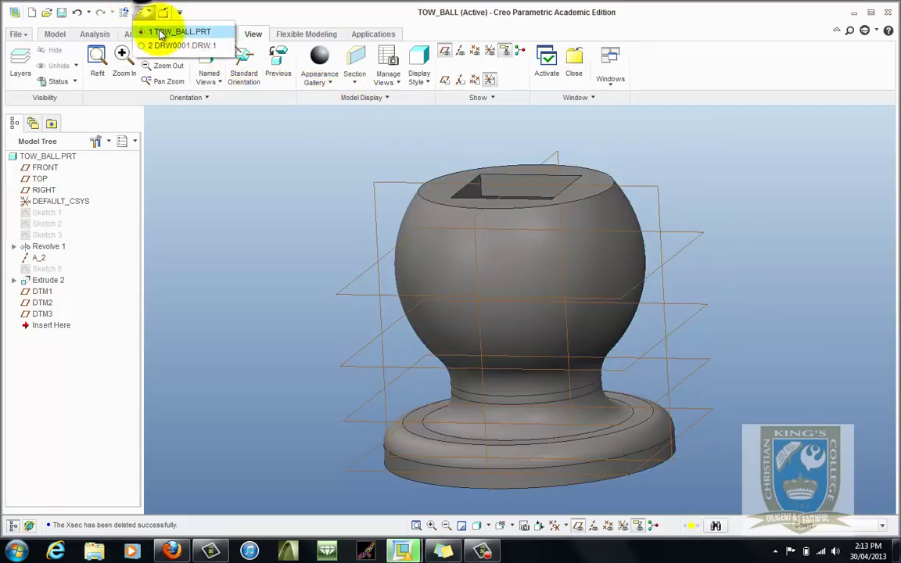
{"action": "left_click", "coordinate": [184, 45]}
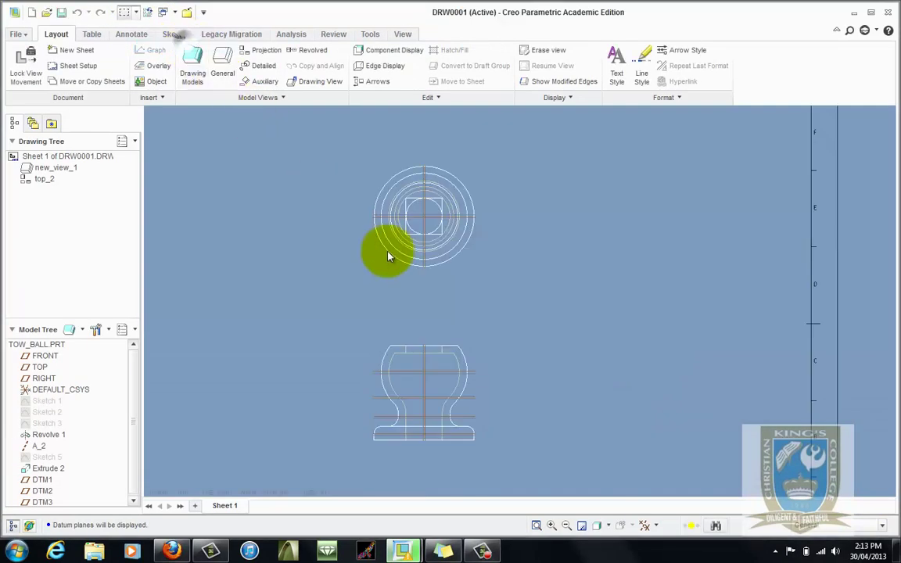
{"action": "left_click", "coordinate": [452, 354]}
{"action": "double_click", "coordinate": [472, 349]}
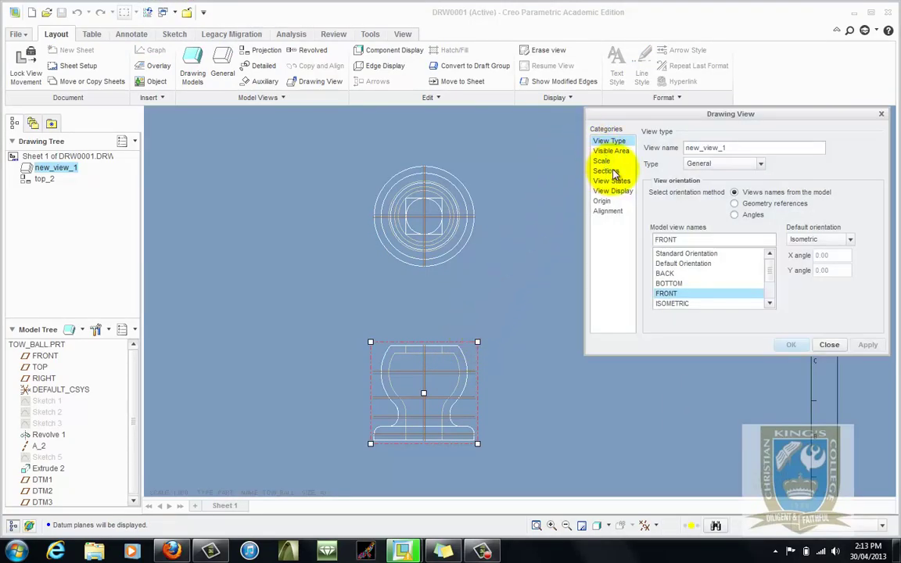
{"action": "left_click", "coordinate": [605, 171]}
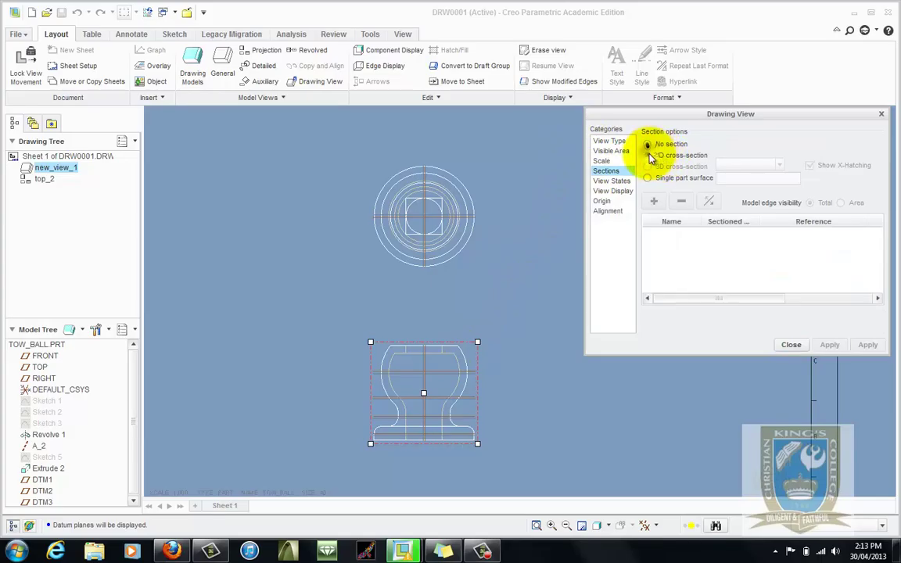
{"action": "left_click", "coordinate": [651, 155]}
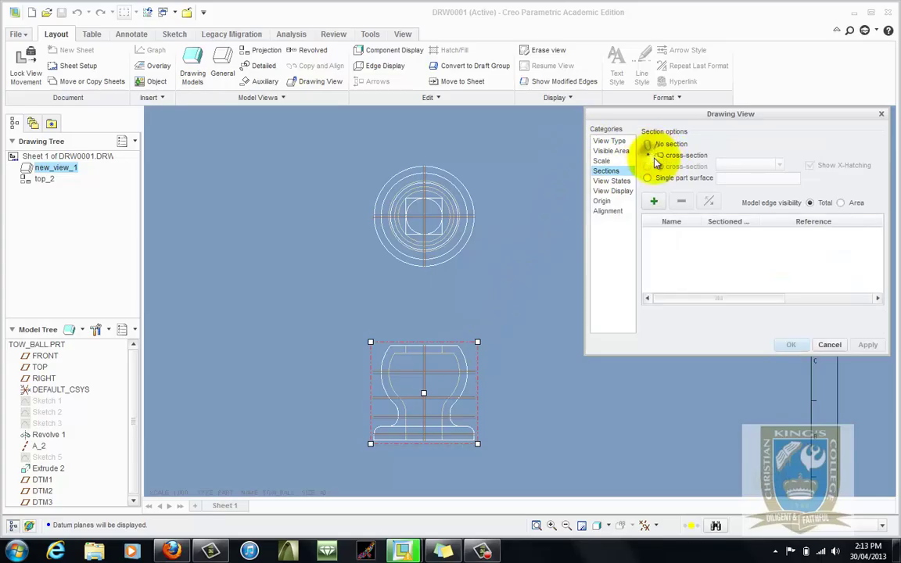
{"action": "left_click", "coordinate": [655, 202]}
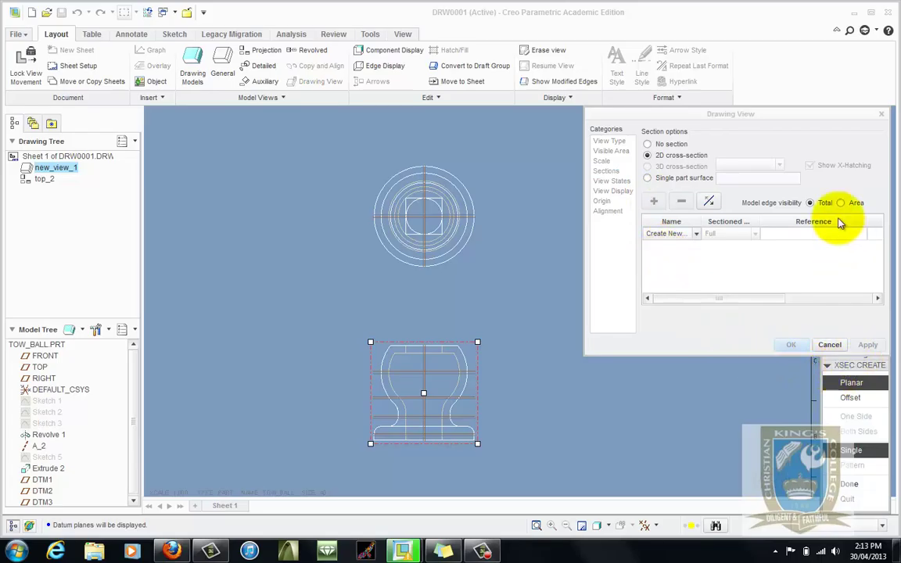
{"action": "left_click_drag", "start_coordinate": [824, 123], "coordinate": [757, 121]}
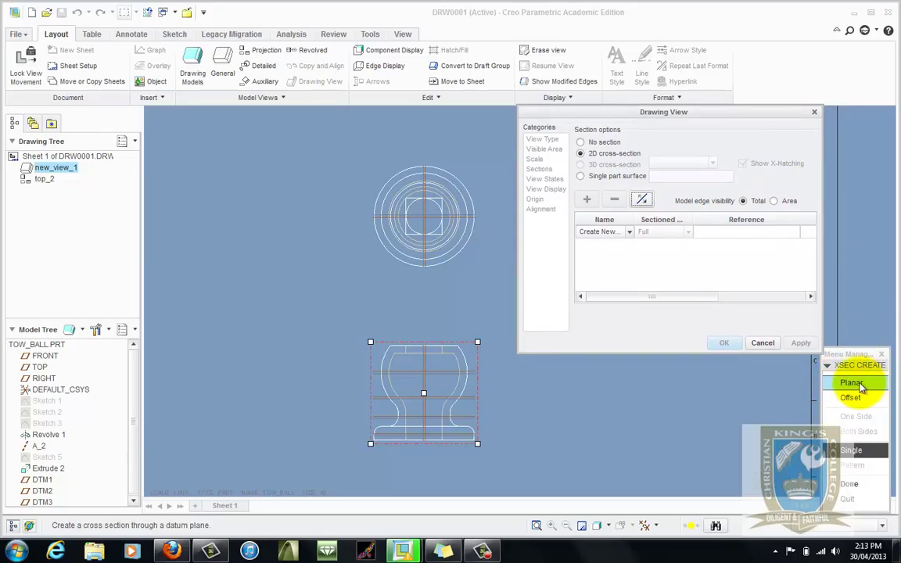
- Create planar single section A through the FRONT datum plane and apply it to the view
{"action": "left_click", "coordinate": [849, 384]}
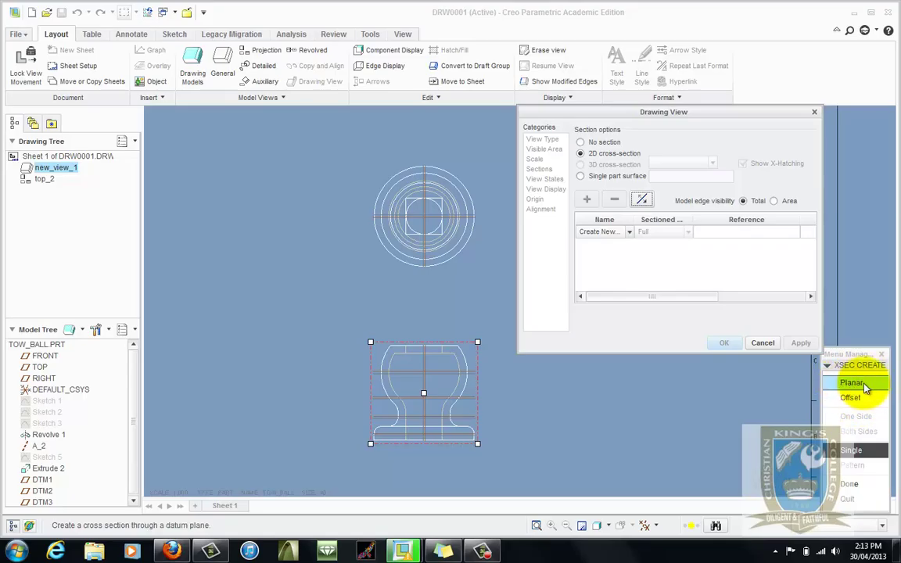
{"action": "left_click", "coordinate": [850, 485]}
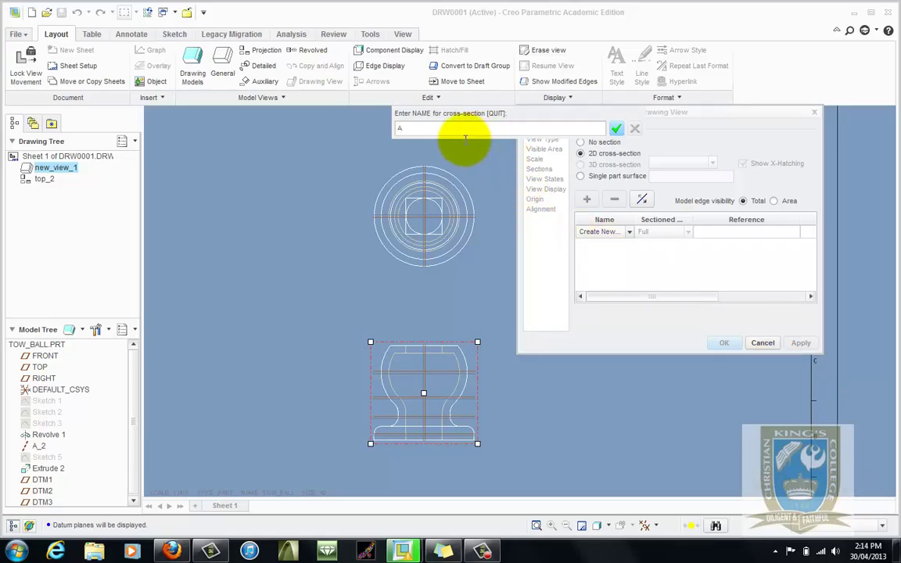
{"action": "type", "text": "A"}
{"action": "key", "text": "Return"}
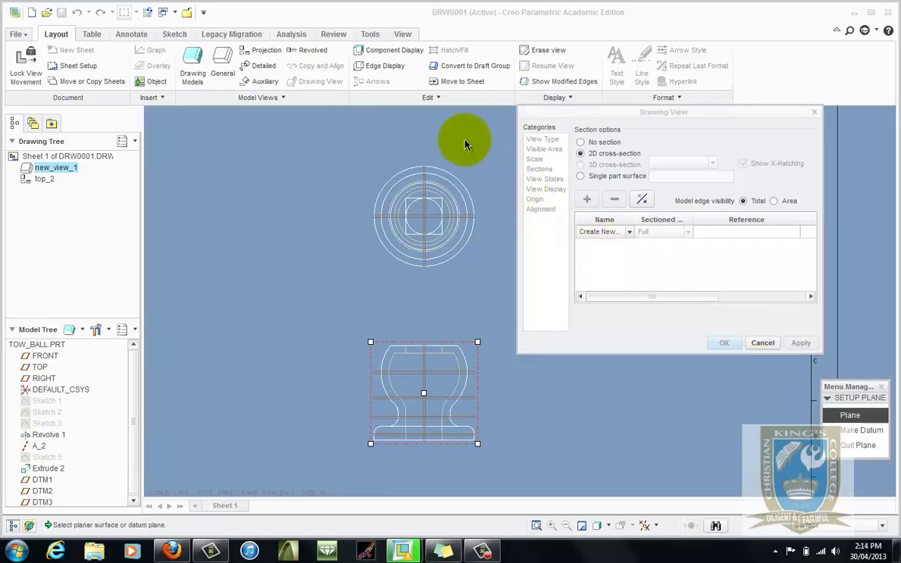
{"action": "left_click", "coordinate": [845, 420]}
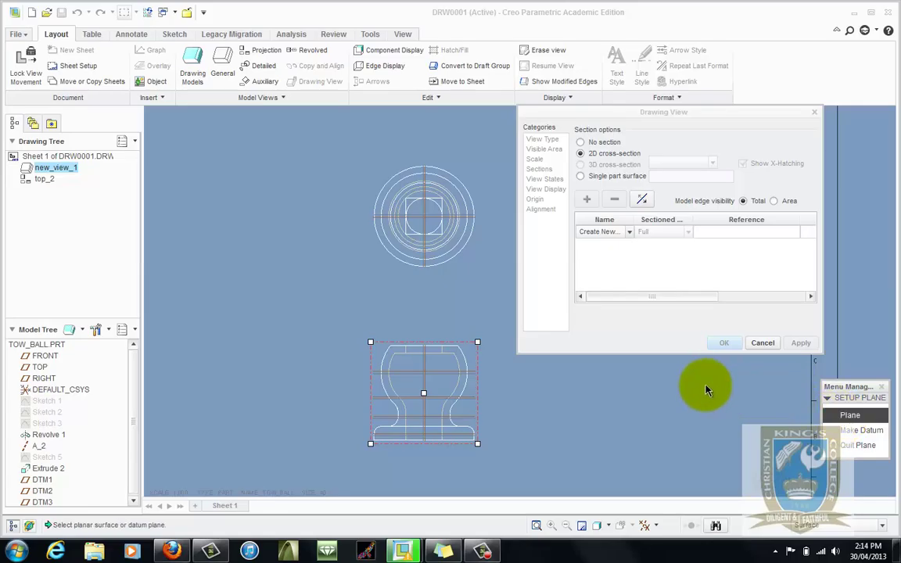
{"action": "left_click", "coordinate": [462, 218]}
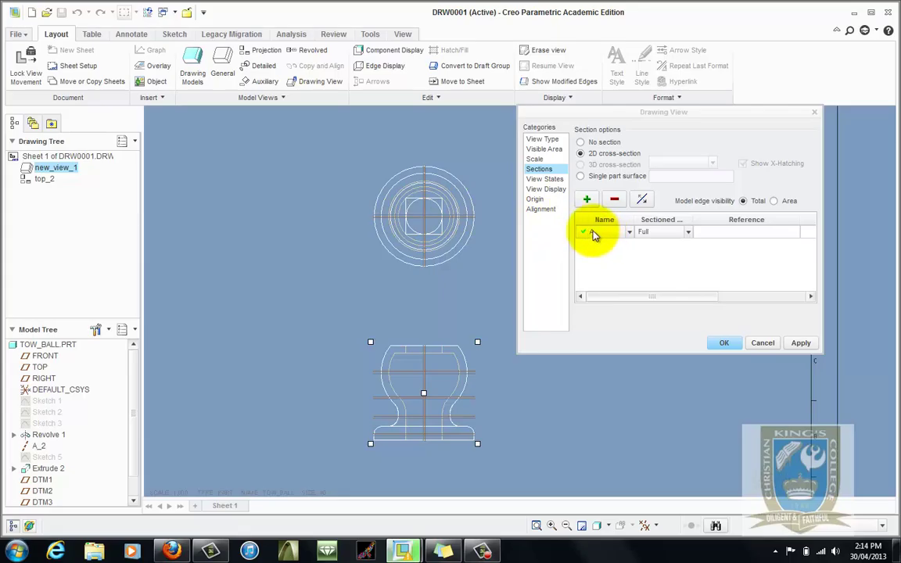
{"action": "left_click", "coordinate": [800, 344]}
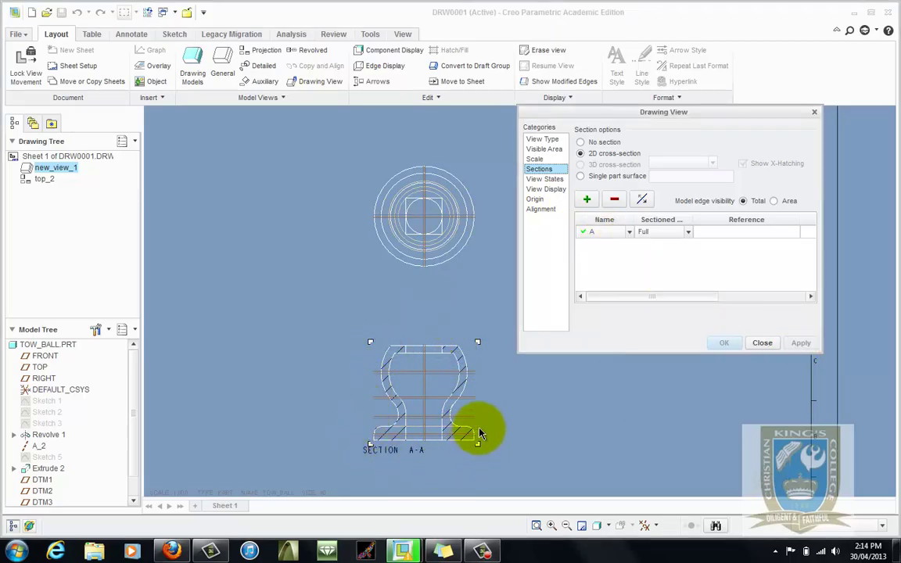
{"action": "scroll", "coordinate": [449, 384], "scroll_direction": "up", "scroll_amount": 2}
{"action": "scroll", "coordinate": [450, 322], "scroll_direction": "down", "scroll_amount": 2}
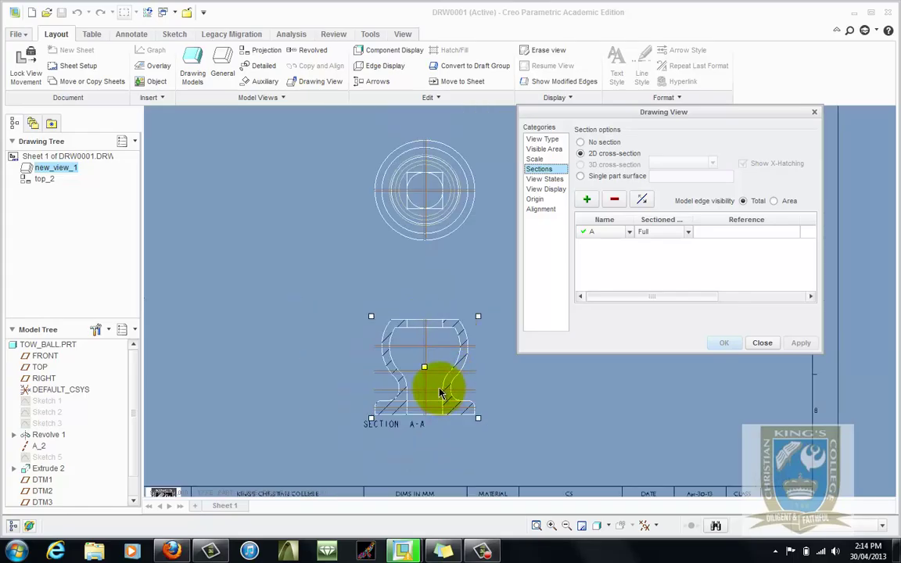
{"action": "scroll", "coordinate": [440, 393], "scroll_direction": "up", "scroll_amount": 2}
{"action": "scroll", "coordinate": [440, 394], "scroll_direction": "down", "scroll_amount": 2}
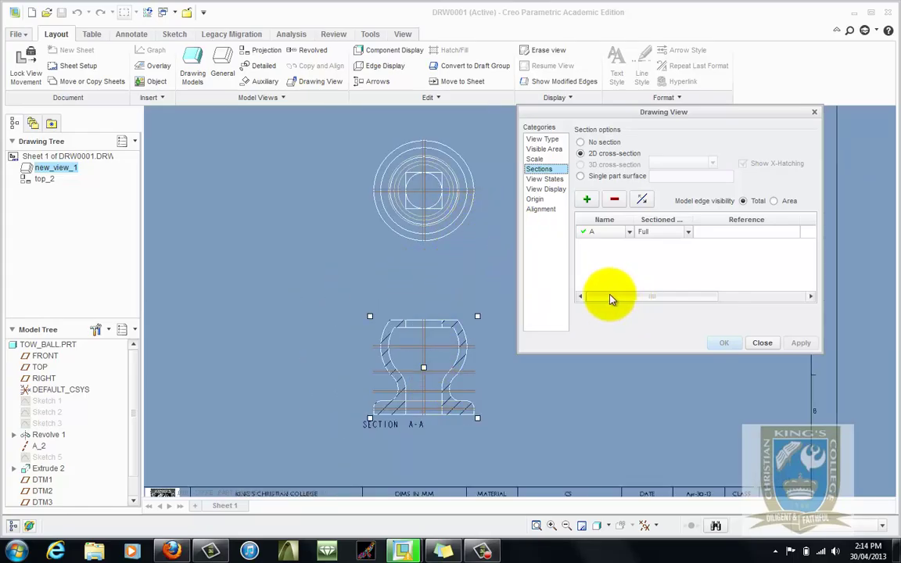
- Show the A-A section arrows on the top view and close the Drawing View dialog
{"action": "left_click_drag", "start_coordinate": [612, 298], "coordinate": [761, 306]}
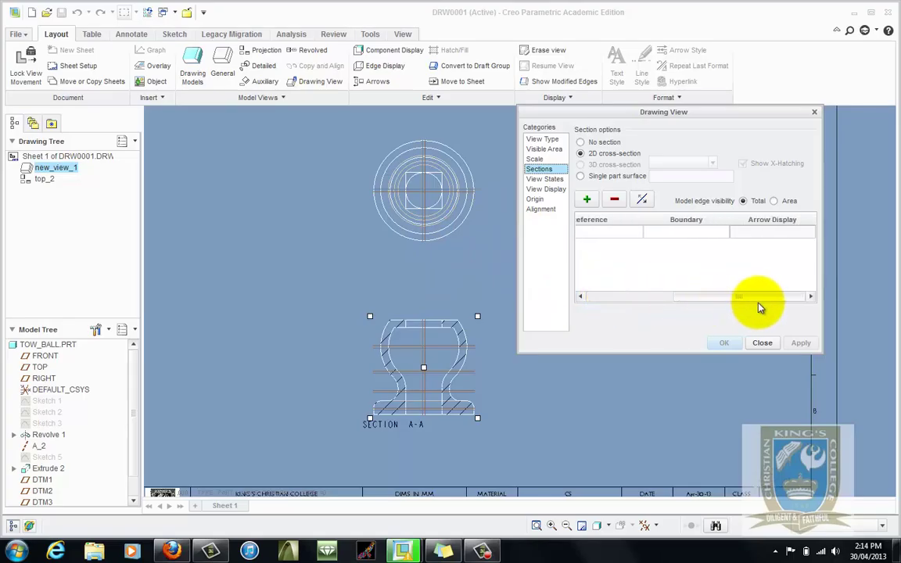
{"action": "left_click", "coordinate": [774, 232]}
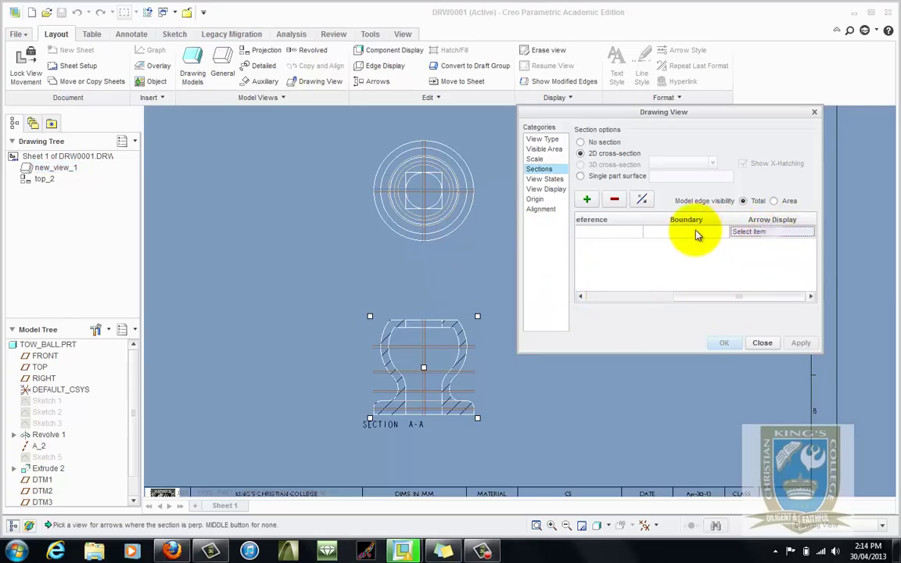
{"action": "left_click", "coordinate": [437, 216]}
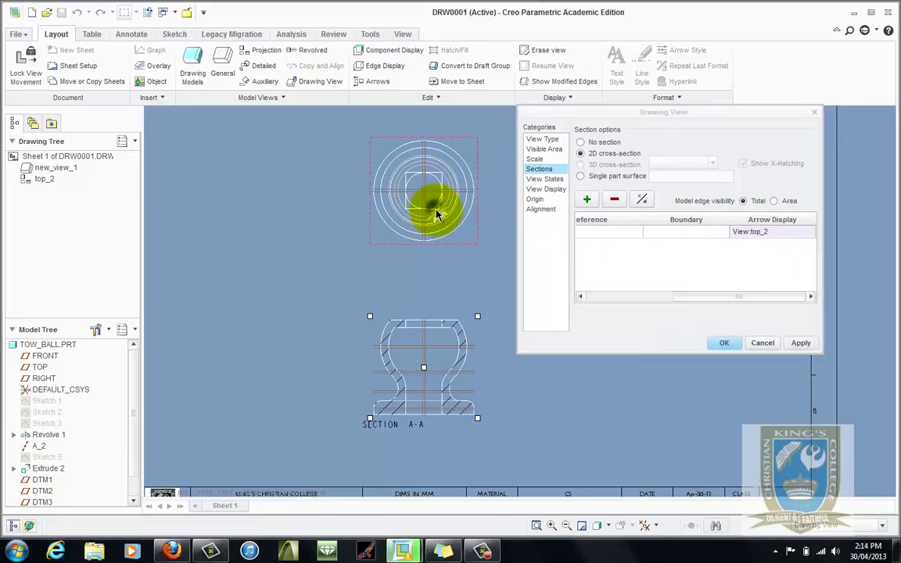
{"action": "left_click", "coordinate": [803, 344]}
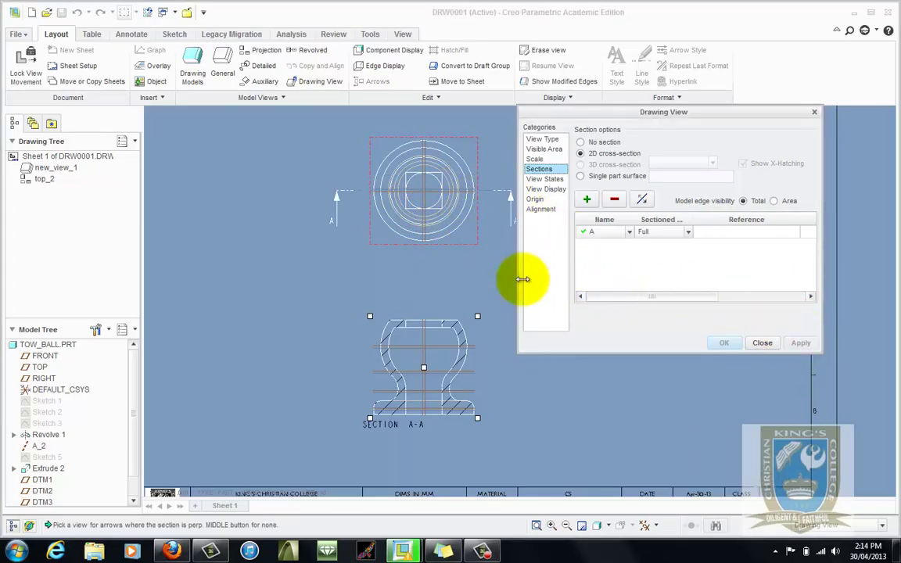
{"action": "scroll", "coordinate": [372, 262], "scroll_direction": "up", "scroll_amount": 3}
{"action": "scroll", "coordinate": [402, 256], "scroll_direction": "down", "scroll_amount": 3}
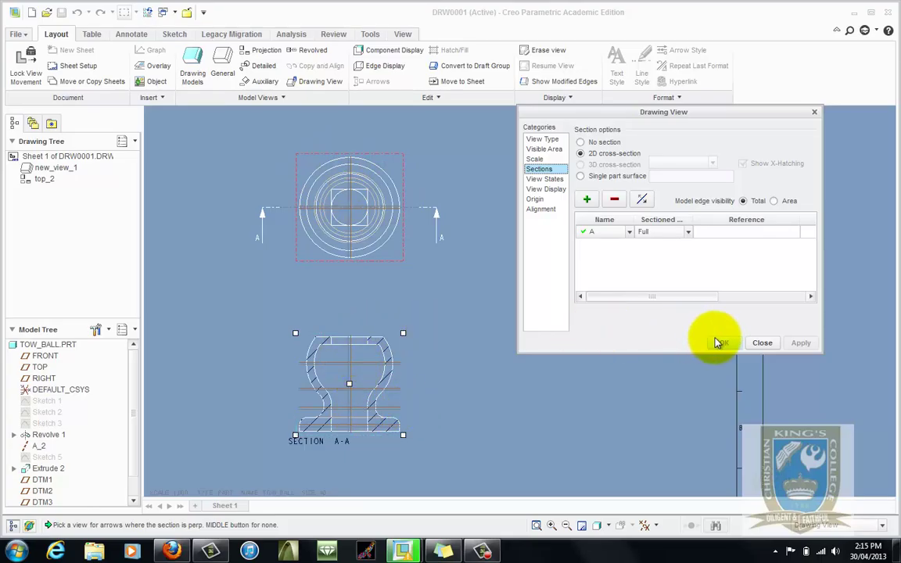
{"action": "left_click", "coordinate": [757, 343]}
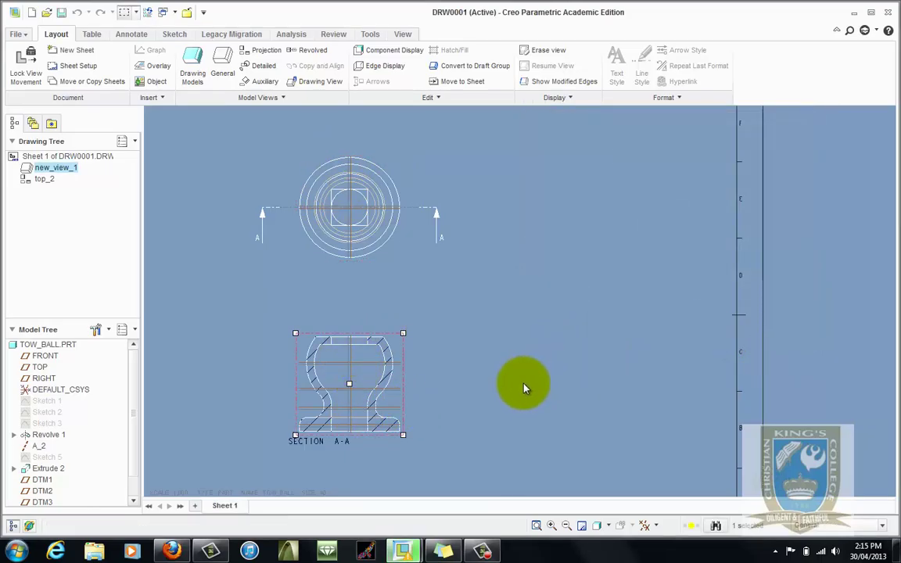
- Deselect the section view by clicking empty drawing space
{"action": "left_click", "coordinate": [513, 326]}
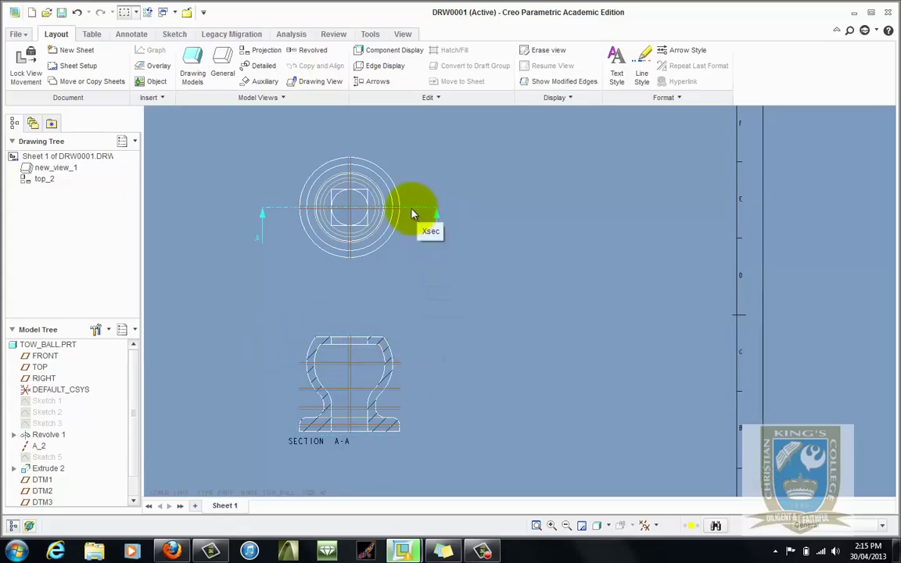
- Delete saved section A from the TOW_BALL part
{"action": "left_click", "coordinate": [163, 13]}
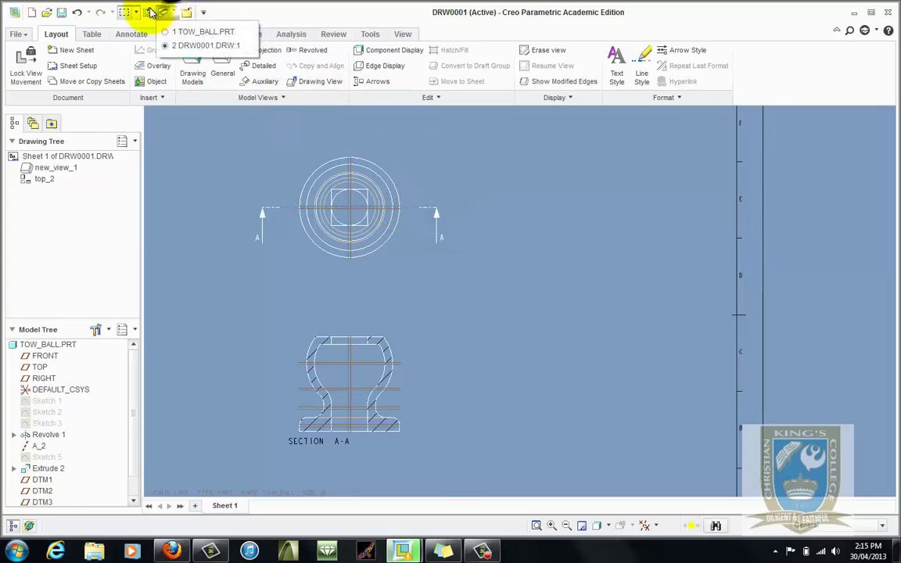
{"action": "left_click", "coordinate": [197, 31]}
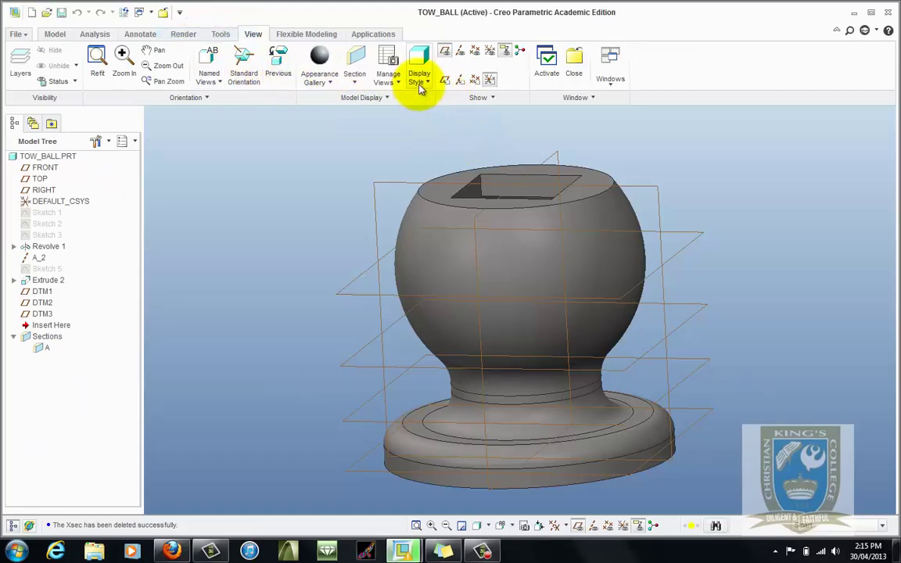
{"action": "left_click", "coordinate": [385, 56]}
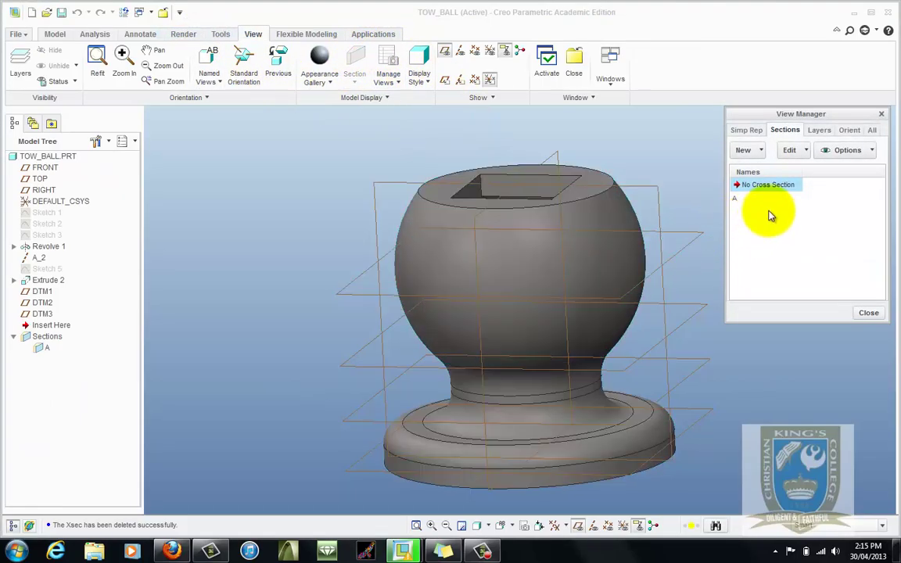
{"action": "left_click", "coordinate": [743, 198]}
{"action": "right_click", "coordinate": [743, 199]}
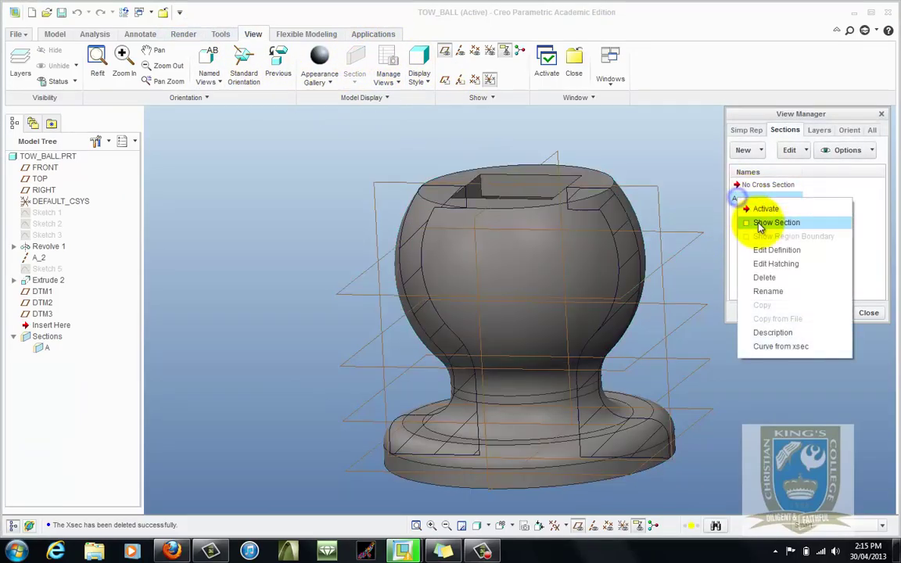
{"action": "left_click", "coordinate": [781, 277]}
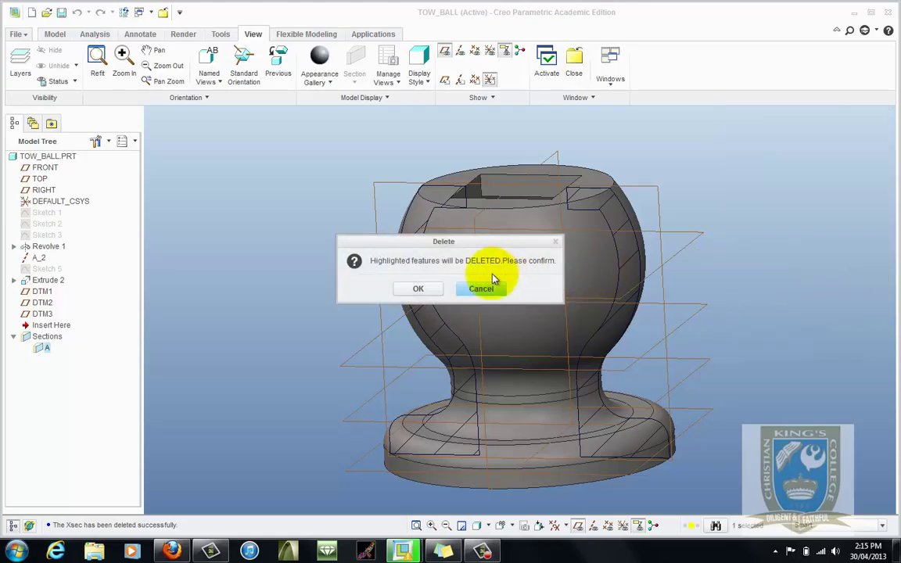
{"action": "left_click", "coordinate": [420, 292]}
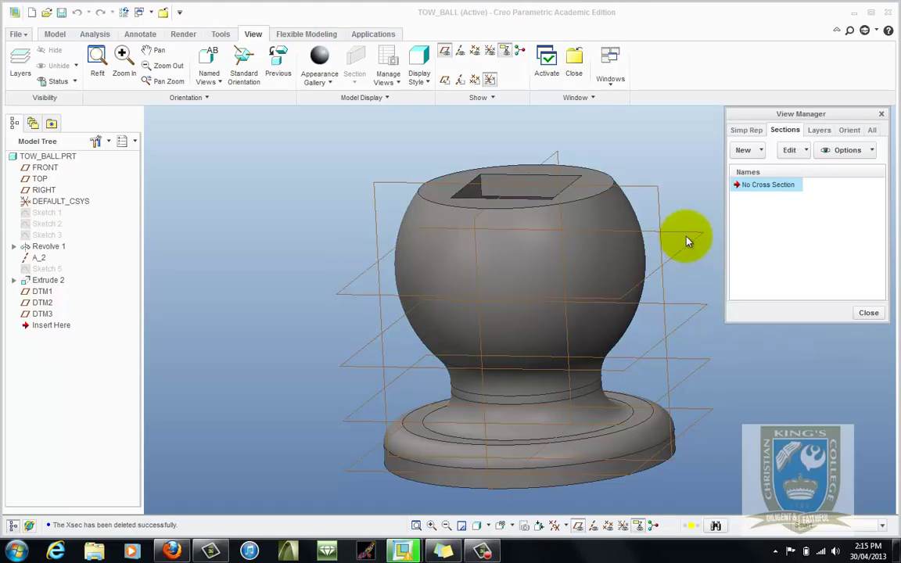
- Close the sections manager and bring DRW0001 back to the front
{"action": "left_click", "coordinate": [861, 313]}
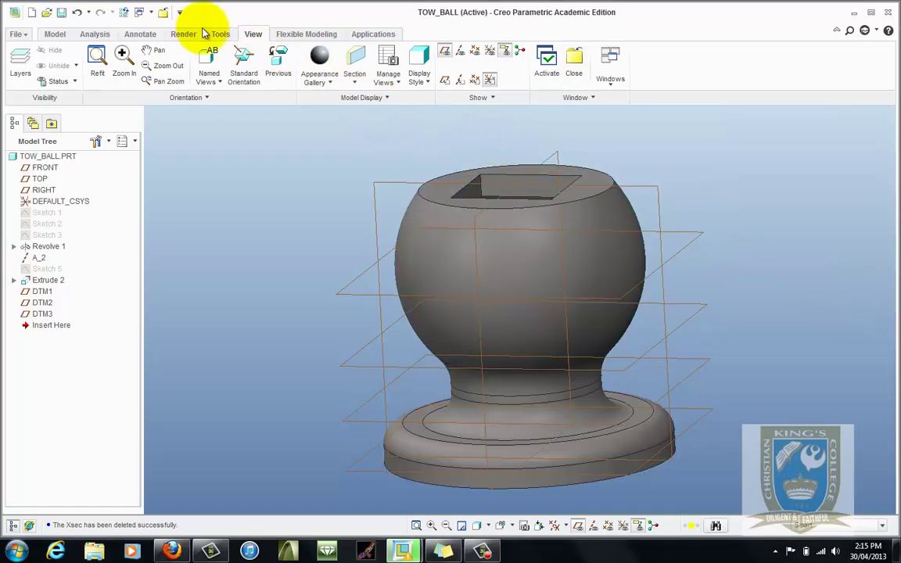
{"action": "left_click", "coordinate": [138, 12]}
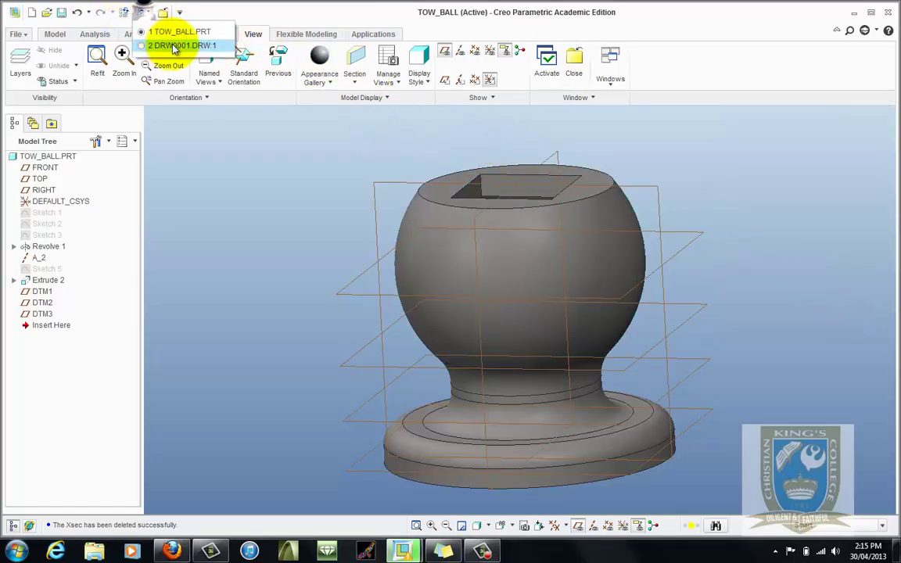
{"action": "left_click", "coordinate": [157, 41]}
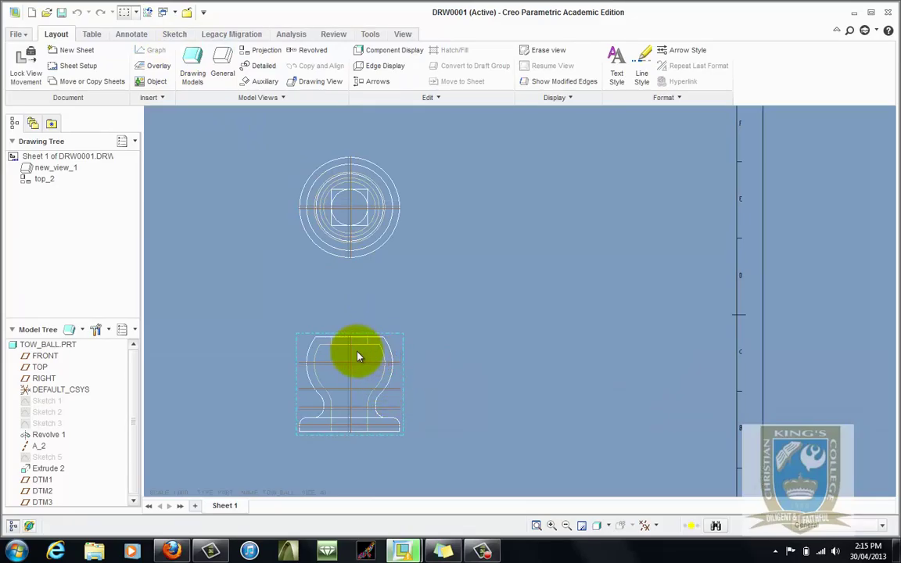
- Give the lower front view a new Offset 2D cross-section named B
{"action": "double_click", "coordinate": [379, 337]}
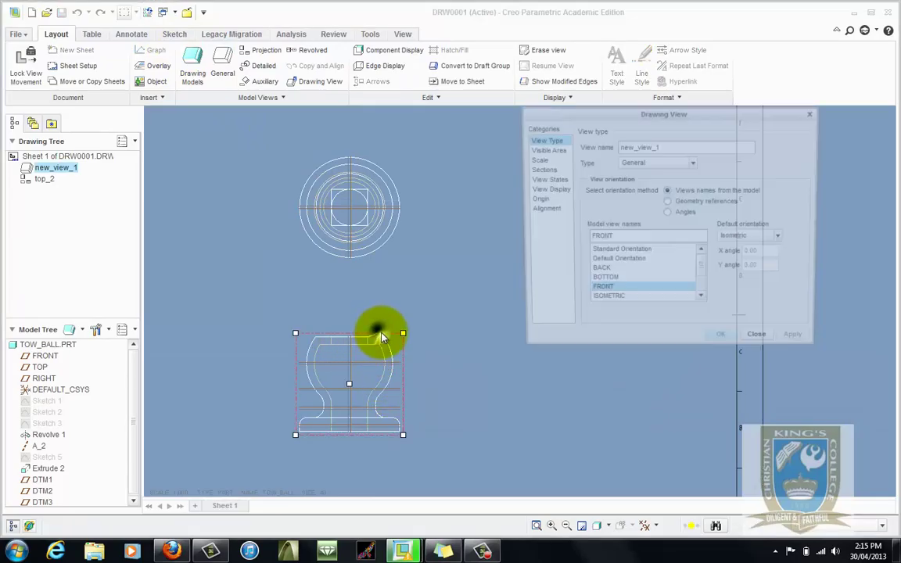
{"action": "left_click", "coordinate": [548, 171]}
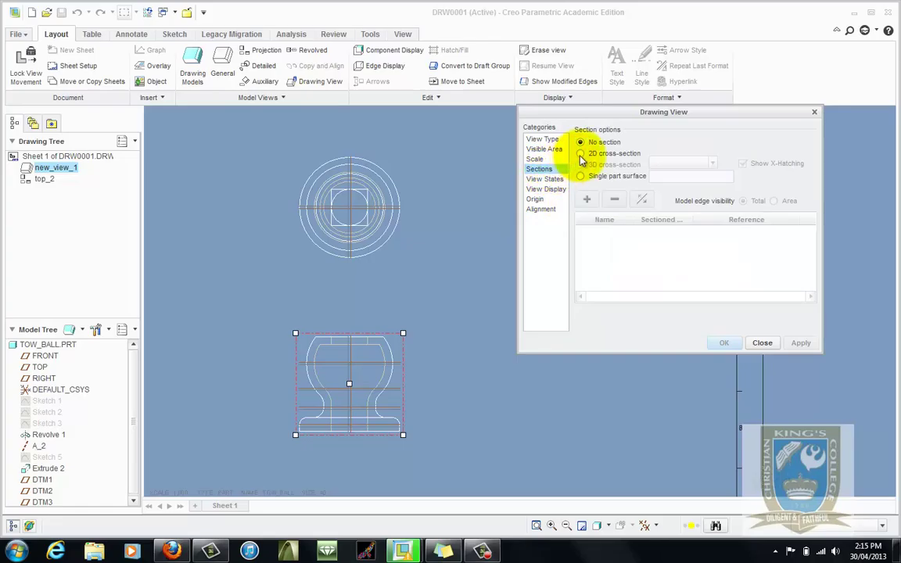
{"action": "left_click", "coordinate": [581, 153]}
{"action": "left_click", "coordinate": [587, 202]}
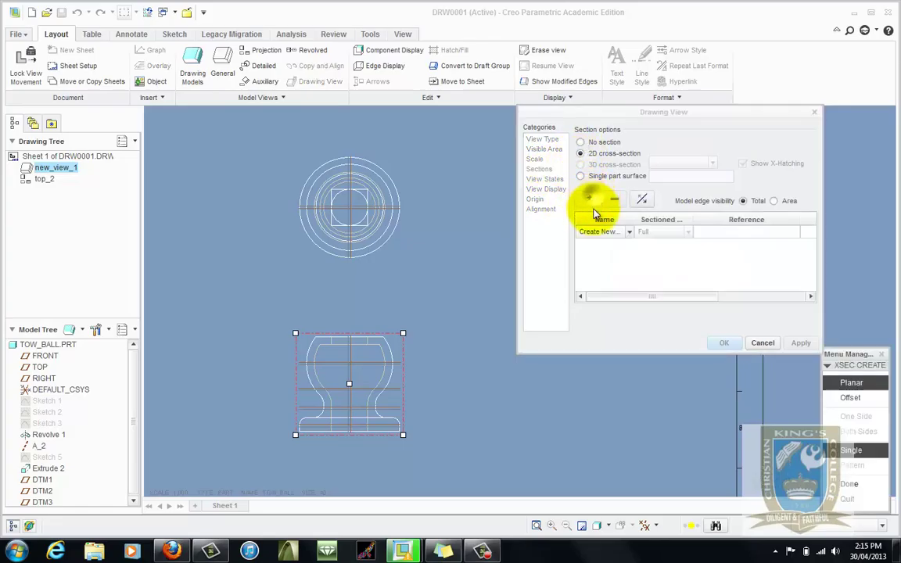
{"action": "left_click", "coordinate": [861, 402]}
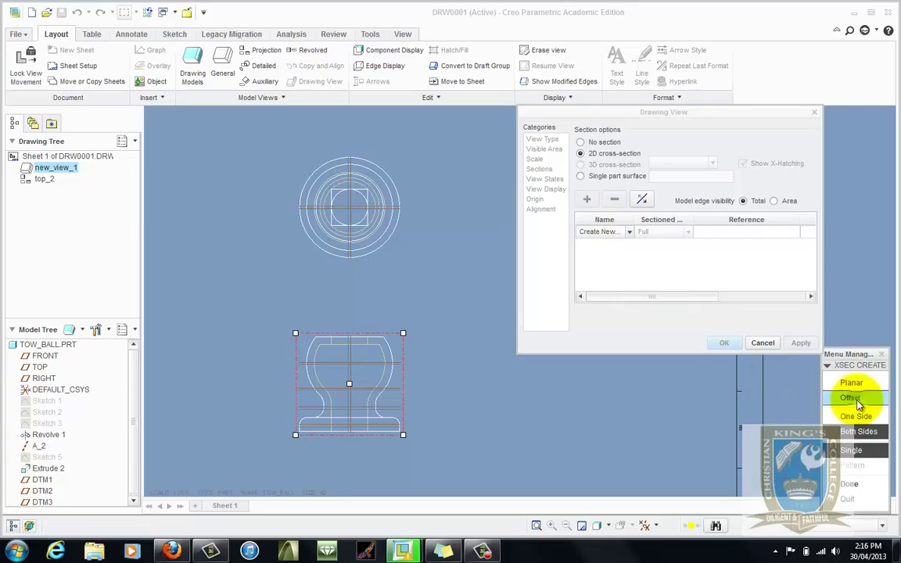
{"action": "left_click", "coordinate": [861, 484]}
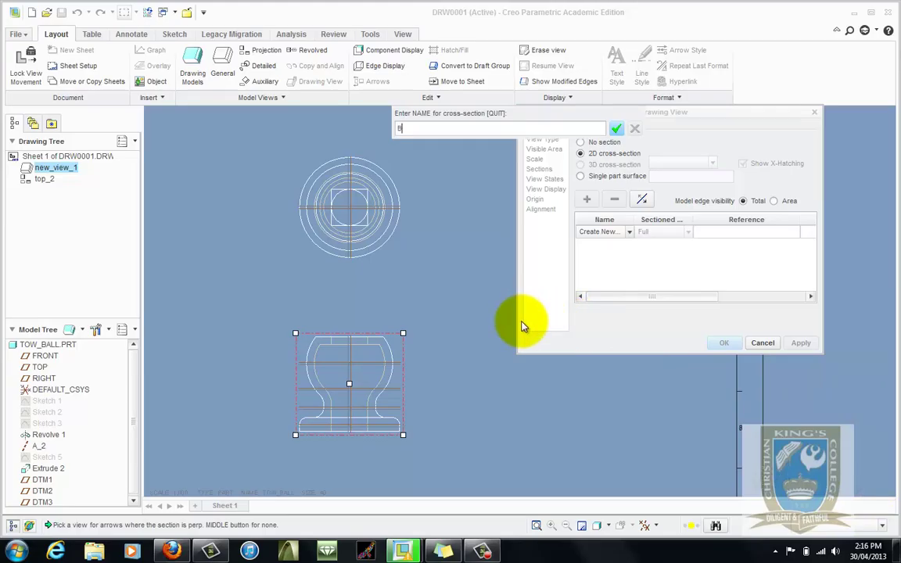
{"action": "type", "text": "B"}
{"action": "key", "text": "Return"}
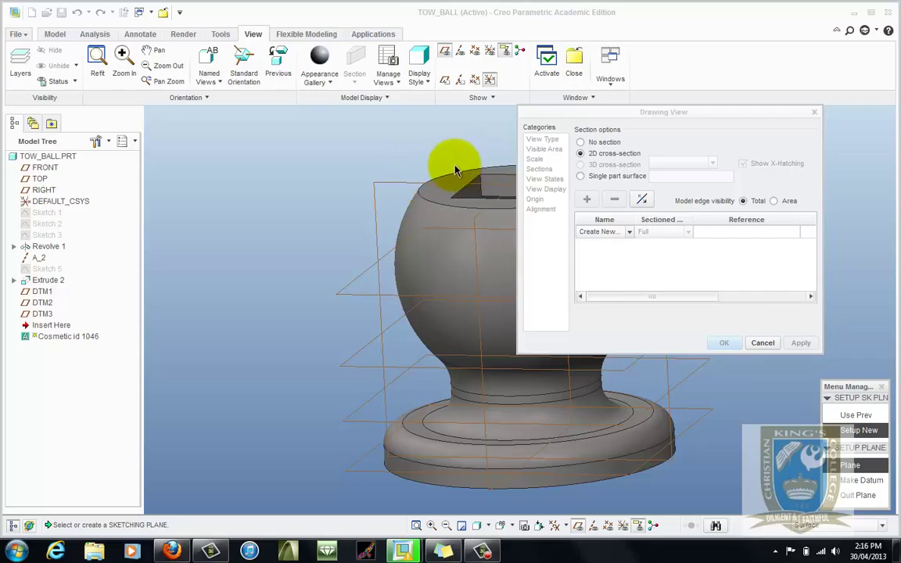
- Pick the ball's top face as sketching plane, then Alt+Tab back to the Creo drawing
{"action": "left_click", "coordinate": [448, 194]}
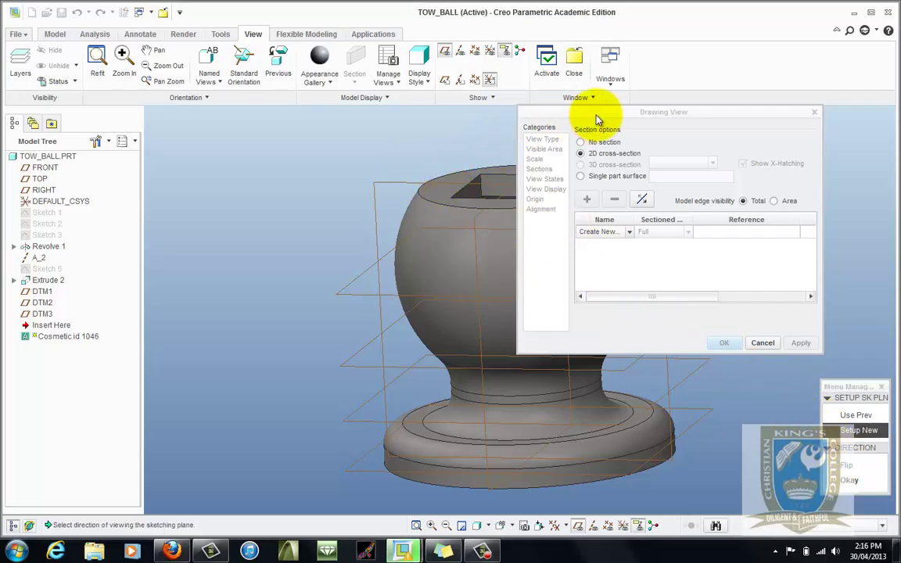
{"action": "middle_click", "coordinate": [536, 109]}
{"action": "left_click_drag", "start_coordinate": [644, 116], "coordinate": [670, 116]}
{"action": "type", "text": "B"}
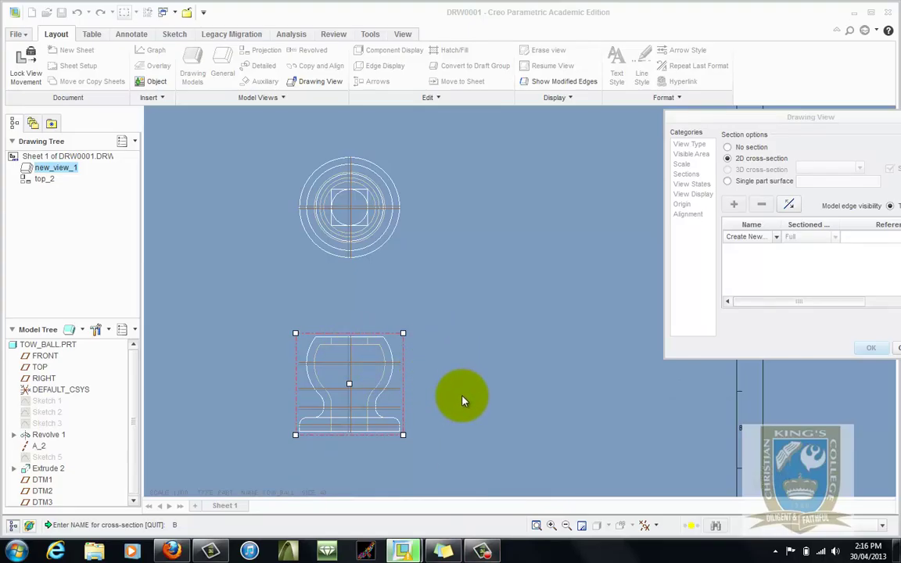
{"action": "key", "text": "alt+Tab"}
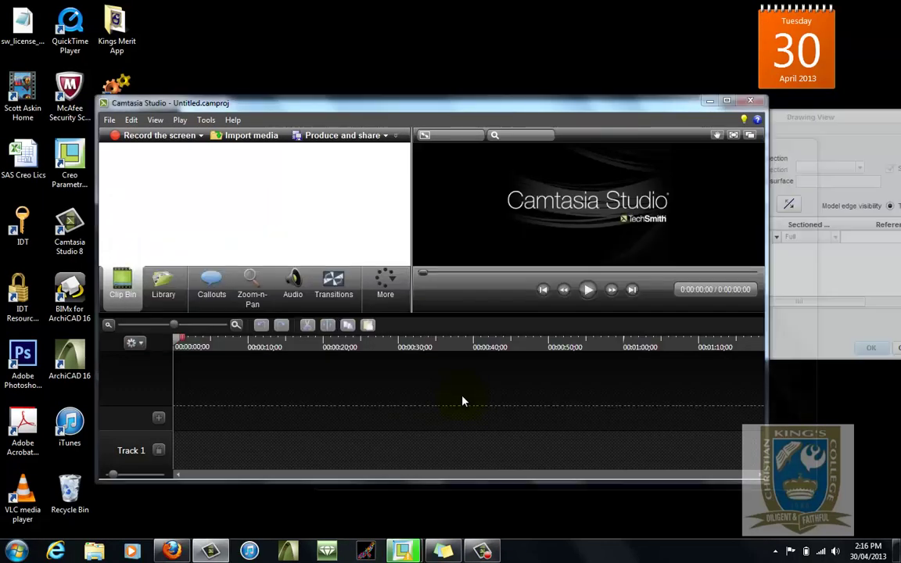
{"action": "key", "text": "alt+Tab"}
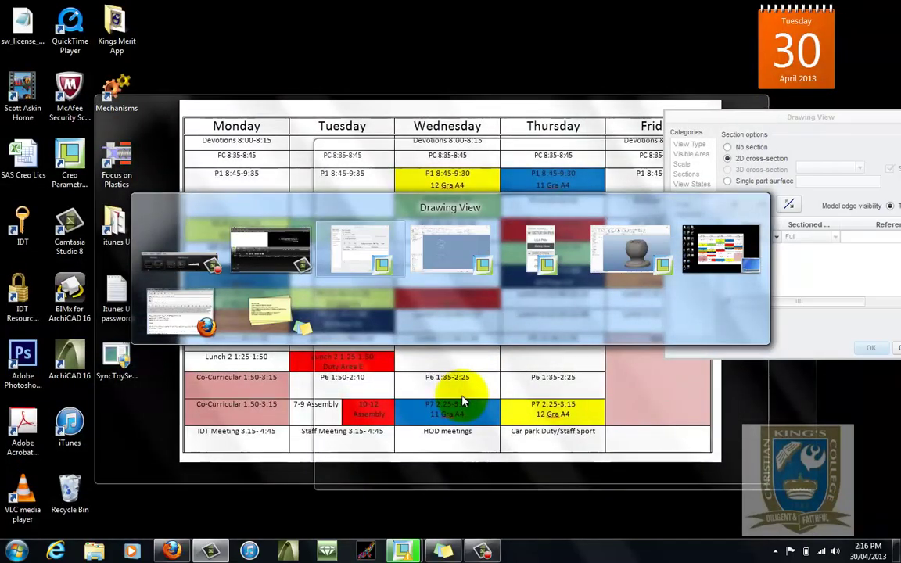
{"action": "key", "text": "Tab"}
{"action": "key", "text": "Tab"}
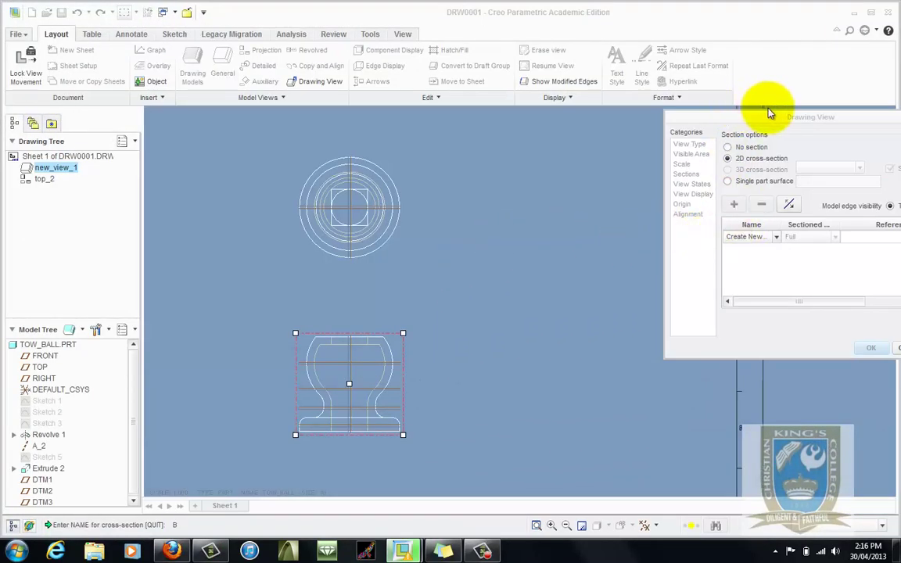
- Recentre the Drawing View dialog and start a Create New cross-section of type Offset
{"action": "left_click_drag", "start_coordinate": [769, 113], "coordinate": [573, 122]}
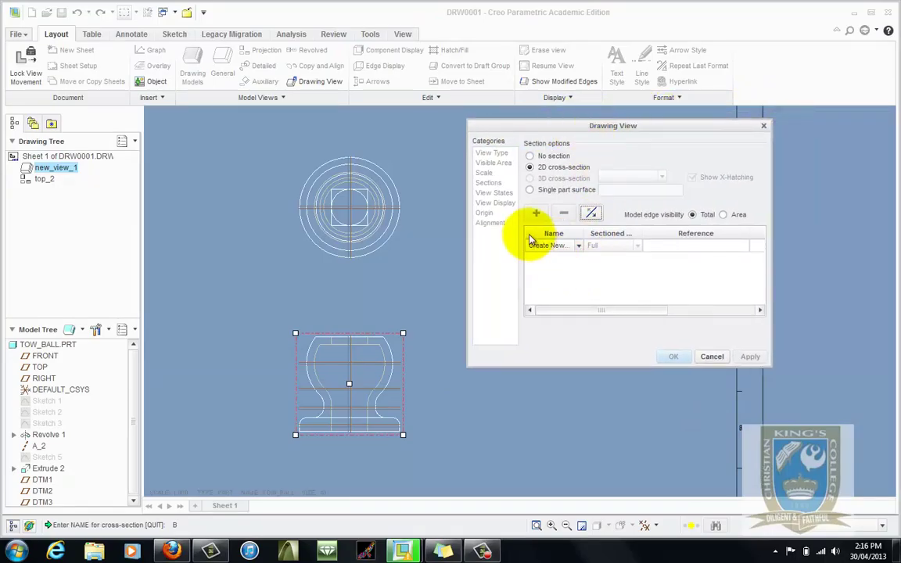
{"action": "left_click", "coordinate": [559, 245]}
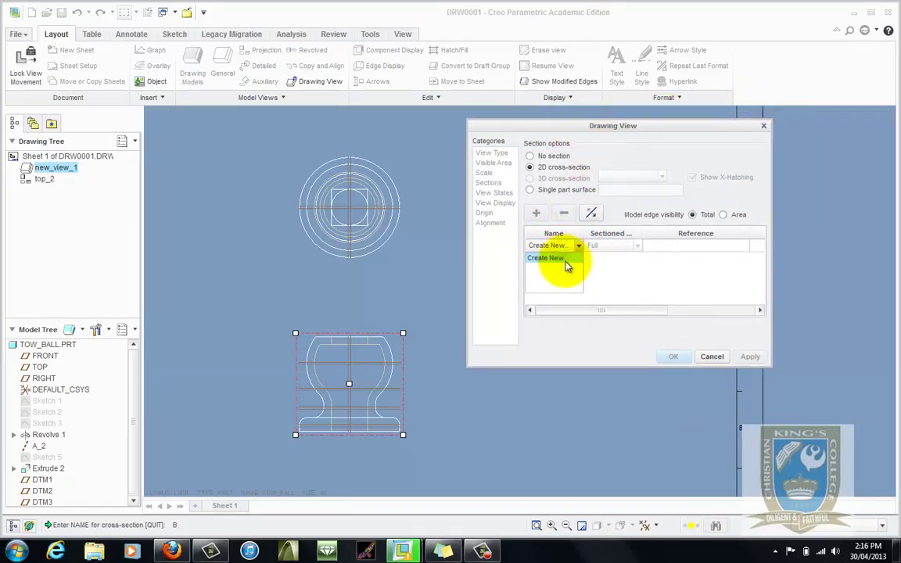
{"action": "left_click", "coordinate": [565, 262]}
{"action": "left_click", "coordinate": [869, 398]}
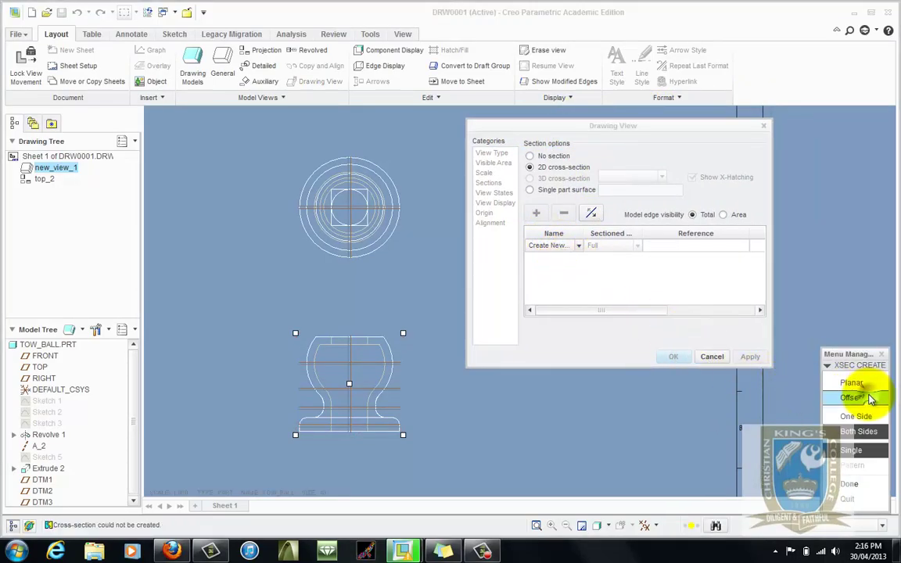
- Name the section B, sketch on the ball-top plane with Okay direction and Default orientation
{"action": "left_click", "coordinate": [861, 484]}
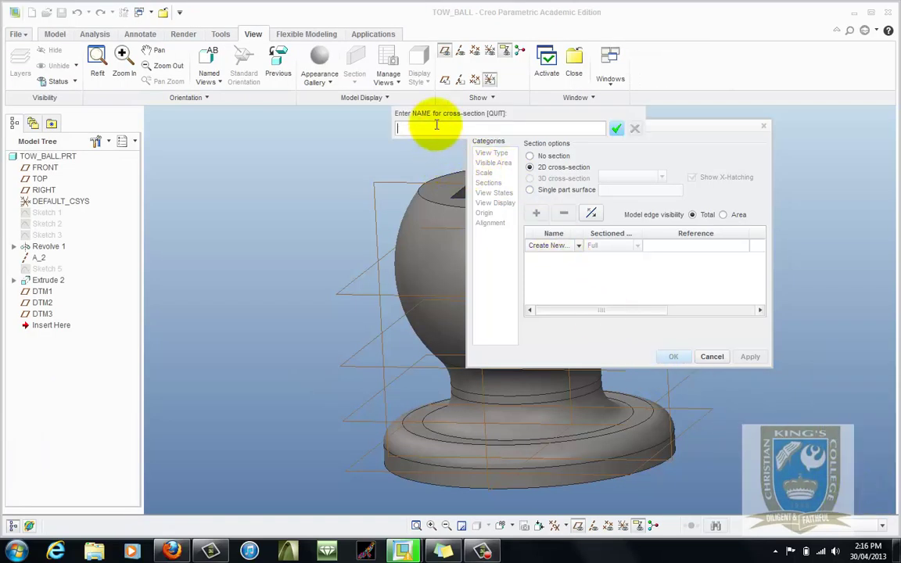
{"action": "type", "text": "B"}
{"action": "key", "text": "Return"}
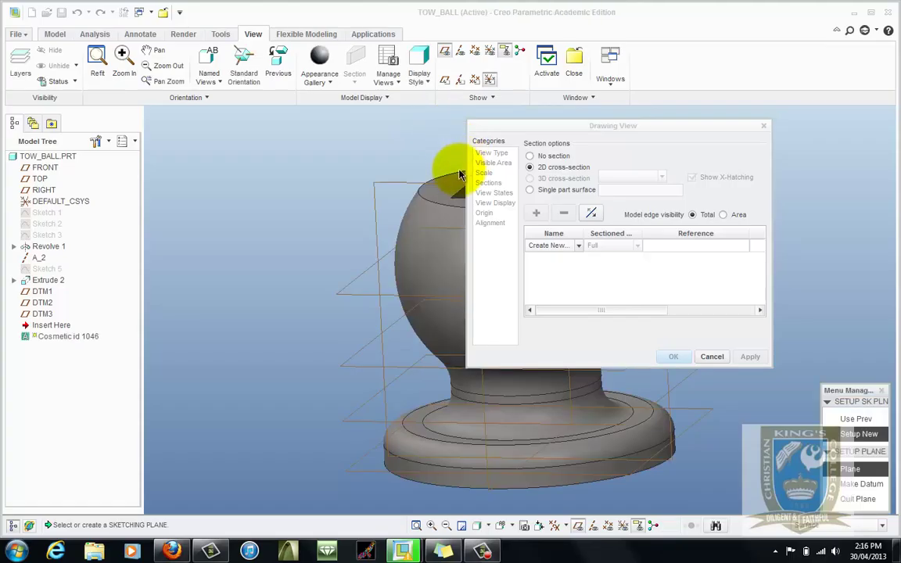
{"action": "left_click", "coordinate": [433, 196]}
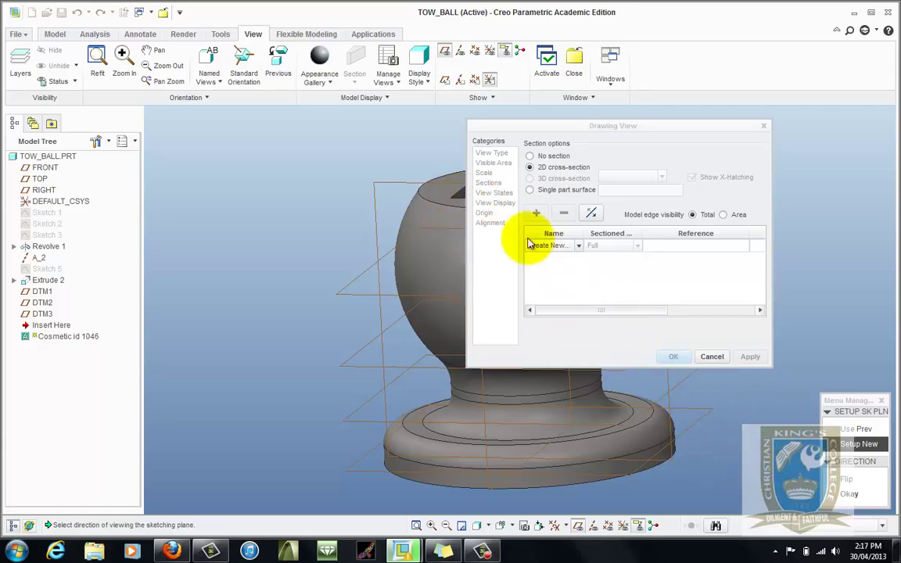
{"action": "left_click", "coordinate": [848, 496]}
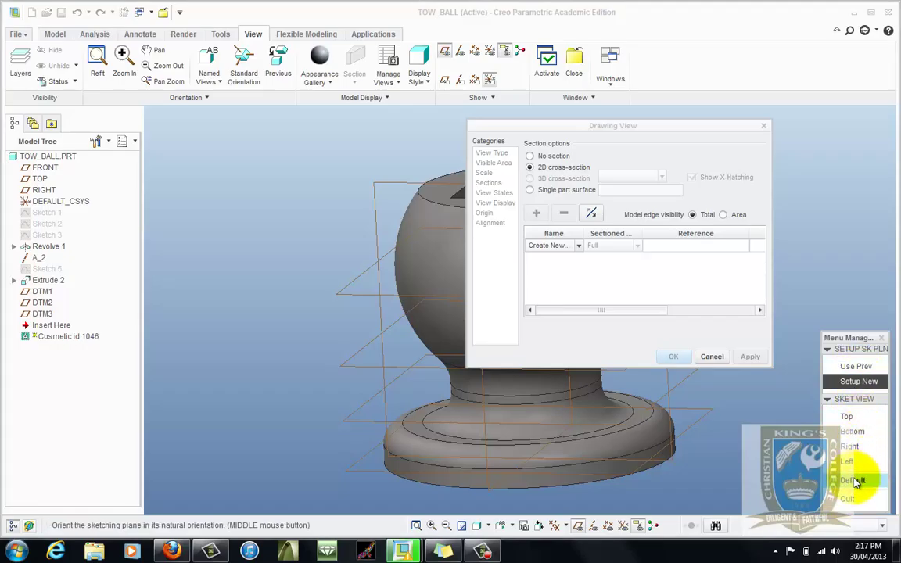
{"action": "left_click", "coordinate": [856, 482]}
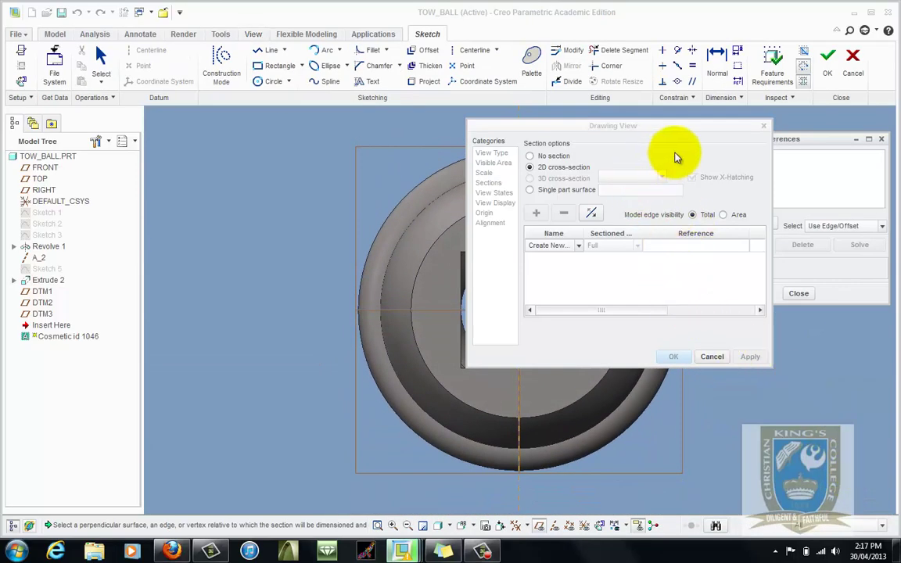
- Turn the model to face the sketch plane and add FRONT as a reference beside RIGHT
{"action": "left_click_drag", "start_coordinate": [670, 127], "coordinate": [782, 291]}
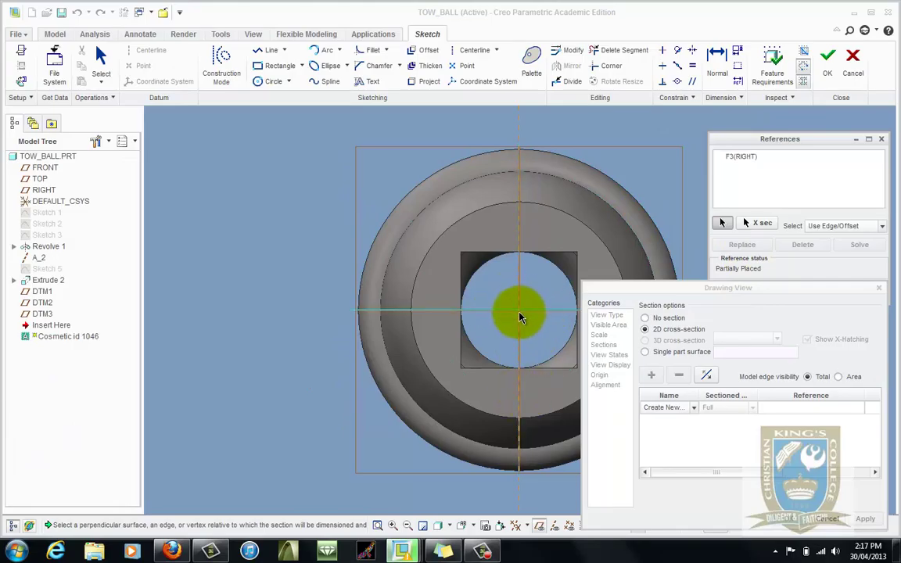
{"action": "scroll", "coordinate": [520, 317], "scroll_direction": "up", "scroll_amount": 5}
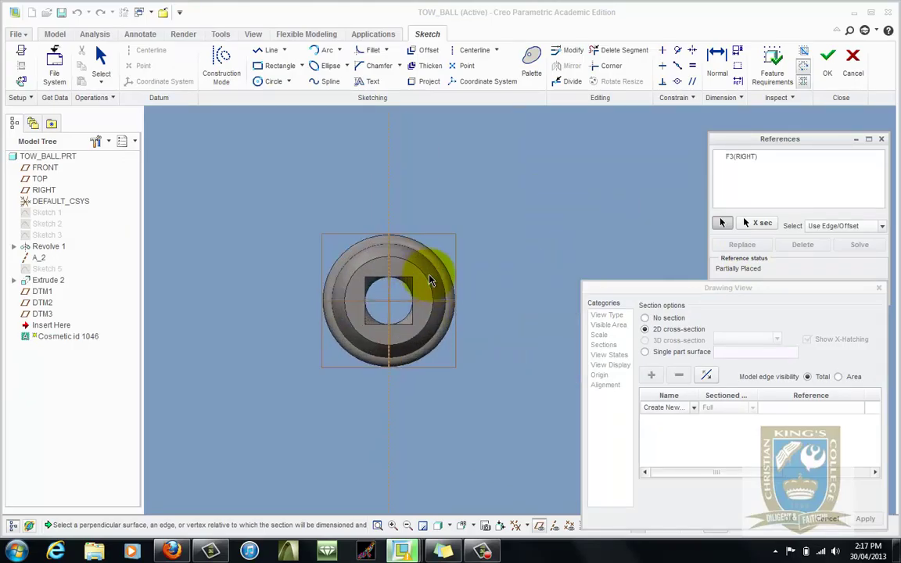
{"action": "scroll", "coordinate": [428, 280], "scroll_direction": "down", "scroll_amount": 2}
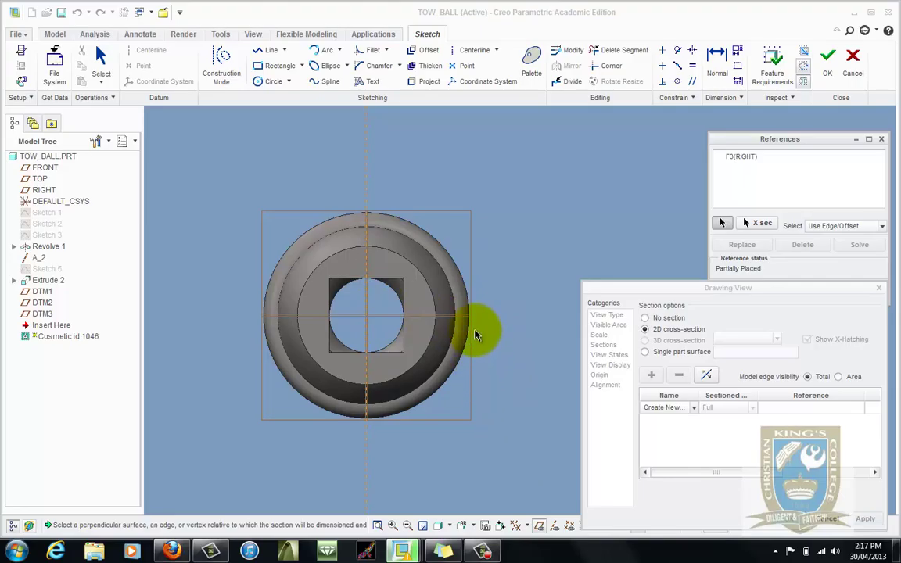
{"action": "key", "text": "ctrl+d"}
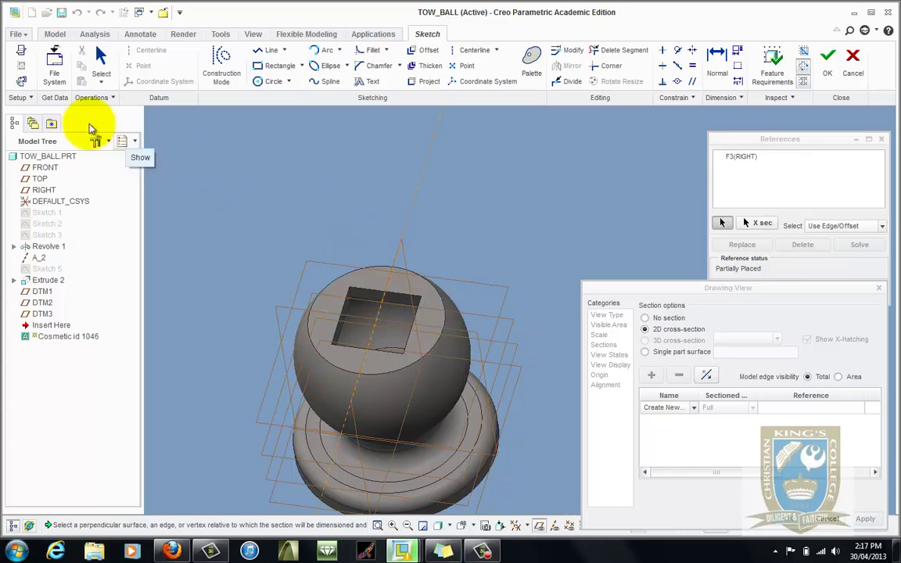
{"action": "left_click", "coordinate": [22, 81]}
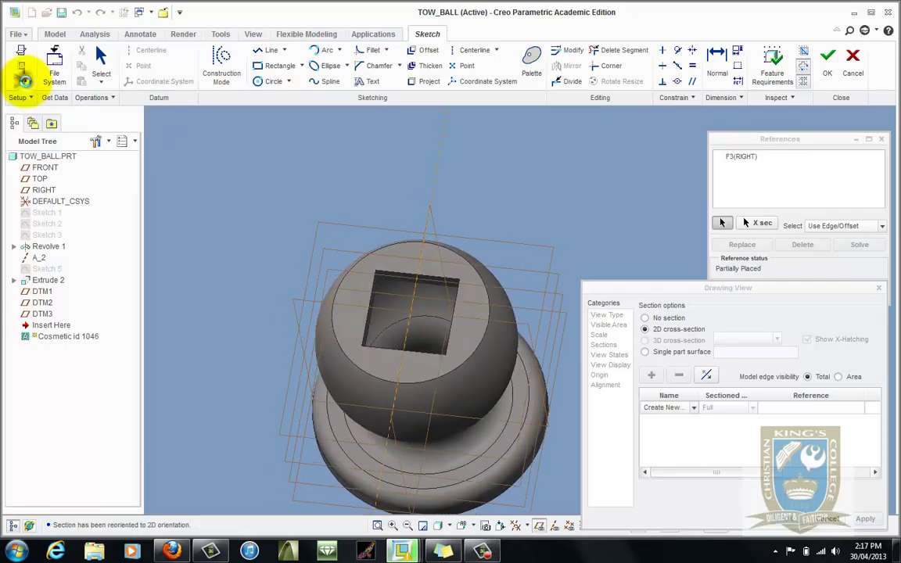
{"action": "scroll", "coordinate": [306, 258], "scroll_direction": "down", "scroll_amount": 5}
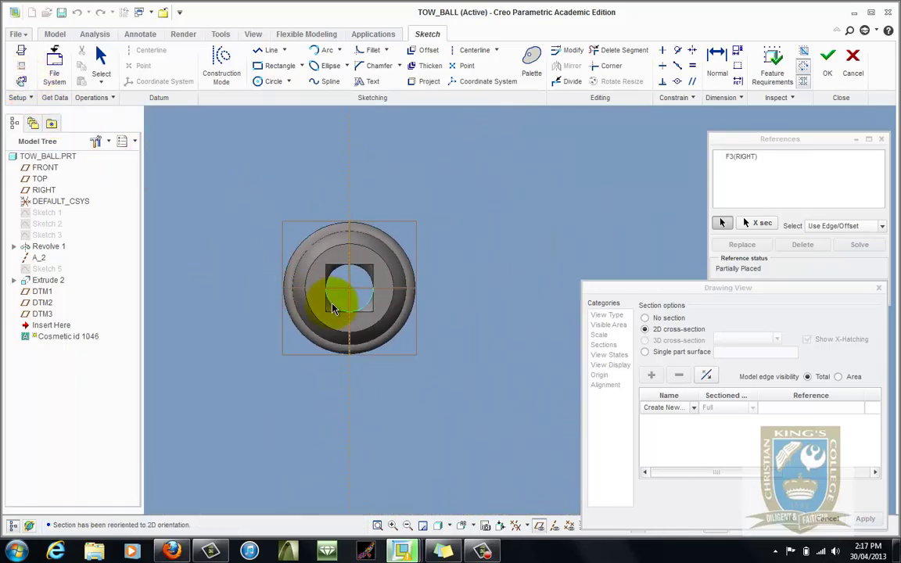
{"action": "scroll", "coordinate": [337, 301], "scroll_direction": "up", "scroll_amount": 3}
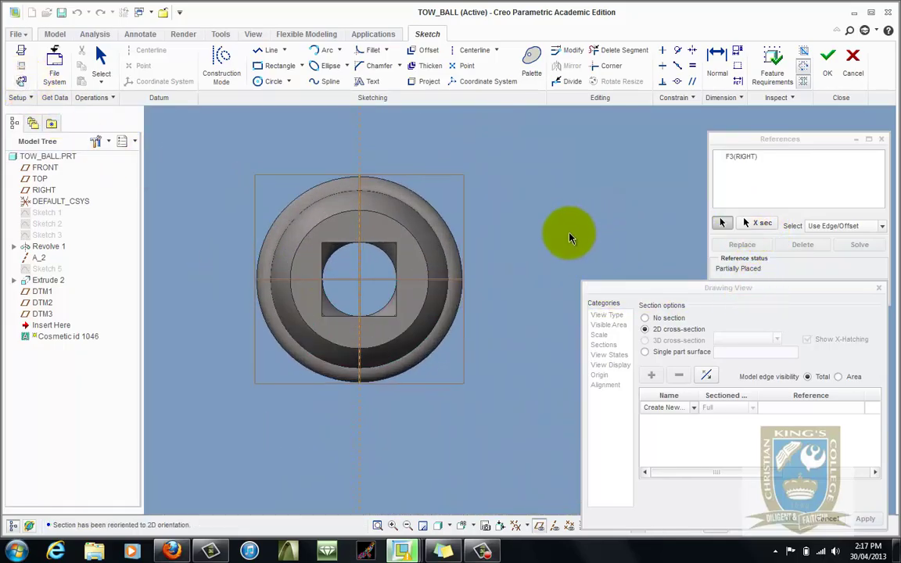
{"action": "left_click", "coordinate": [395, 279]}
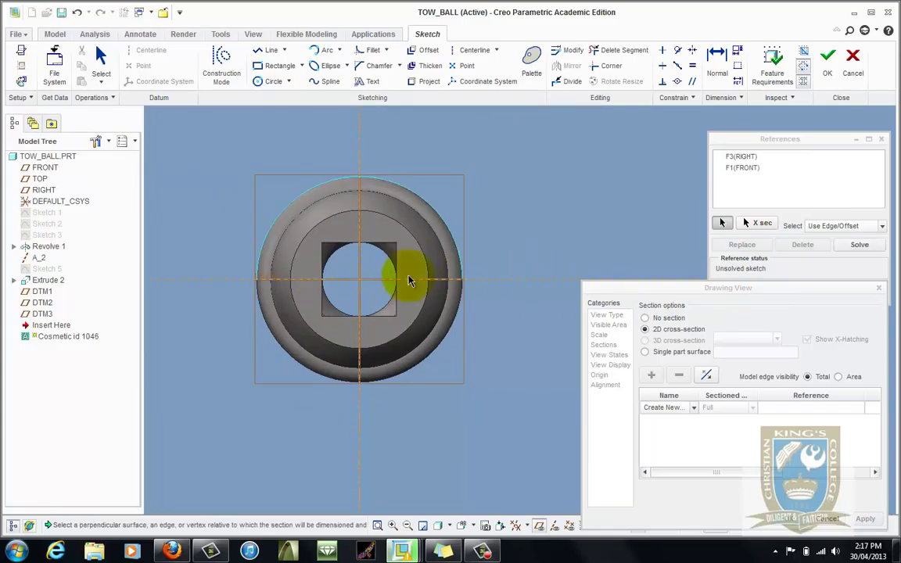
- Draw the cutting line as two segments from the ball's centre, one running right and one running down
{"action": "left_click", "coordinate": [271, 50]}
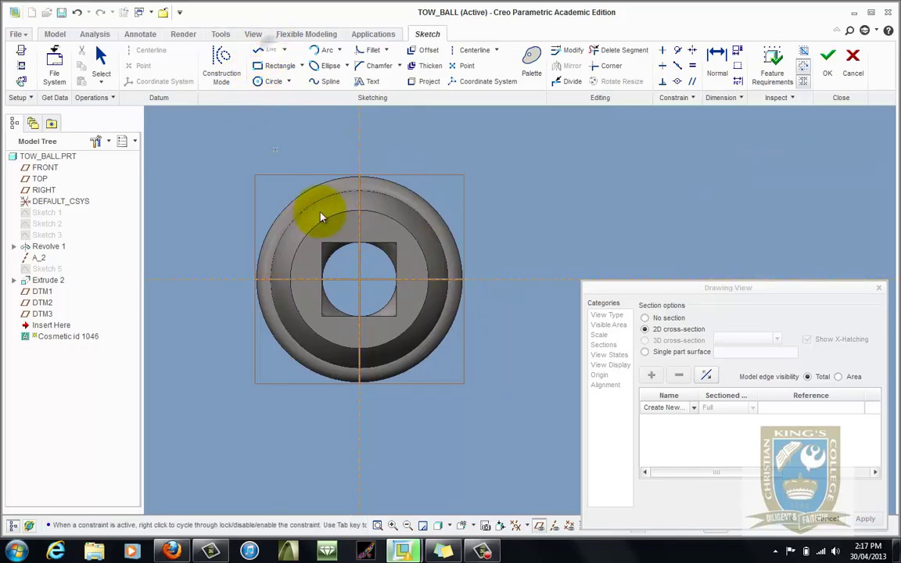
{"action": "left_click", "coordinate": [363, 284]}
{"action": "left_click", "coordinate": [528, 317]}
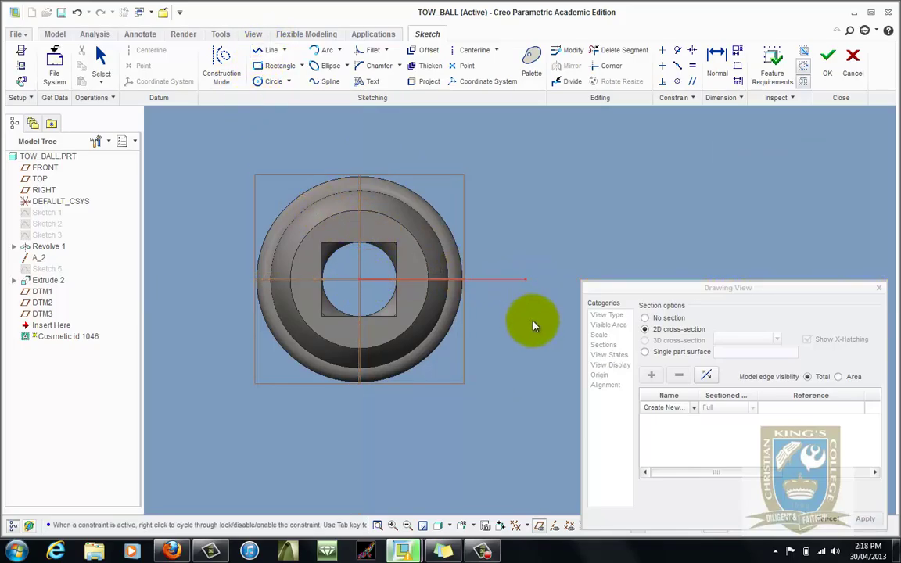
{"action": "left_click", "coordinate": [362, 284]}
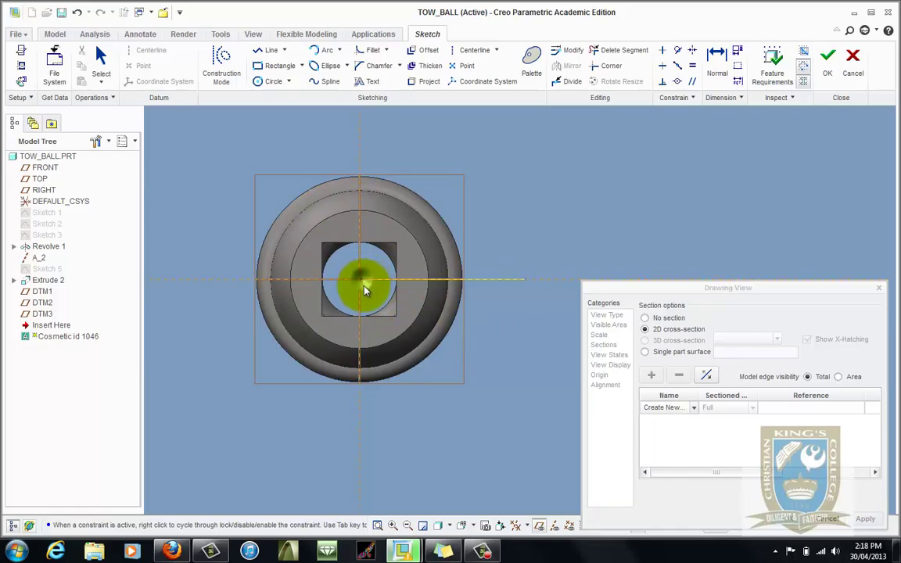
{"action": "left_click", "coordinate": [364, 447]}
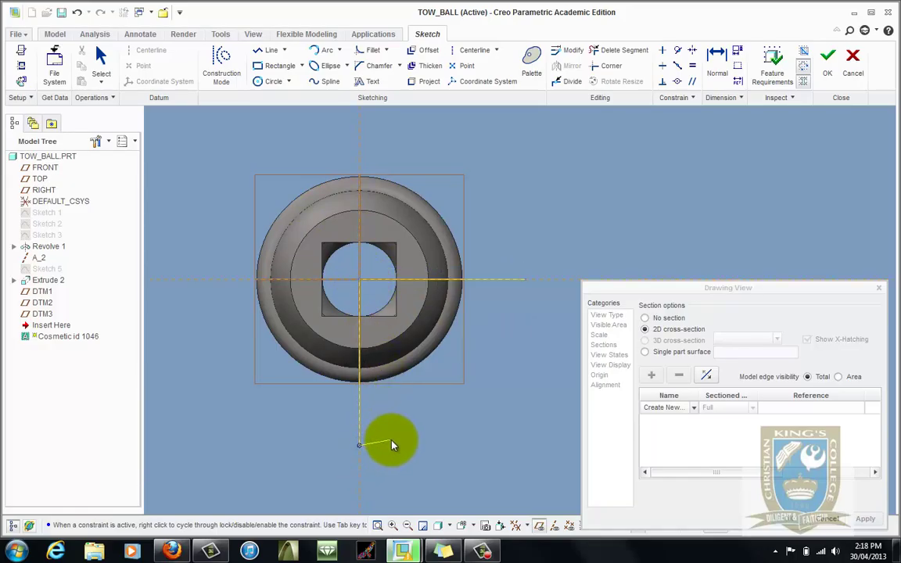
{"action": "middle_click", "coordinate": [392, 443]}
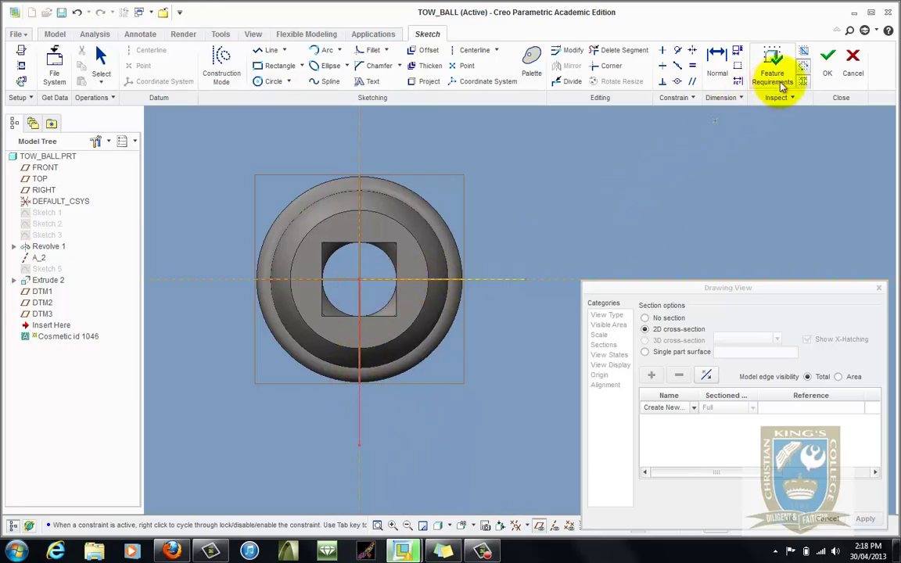
- Finish the cutting-line sketch and apply section B to the front view
{"action": "left_click", "coordinate": [829, 59]}
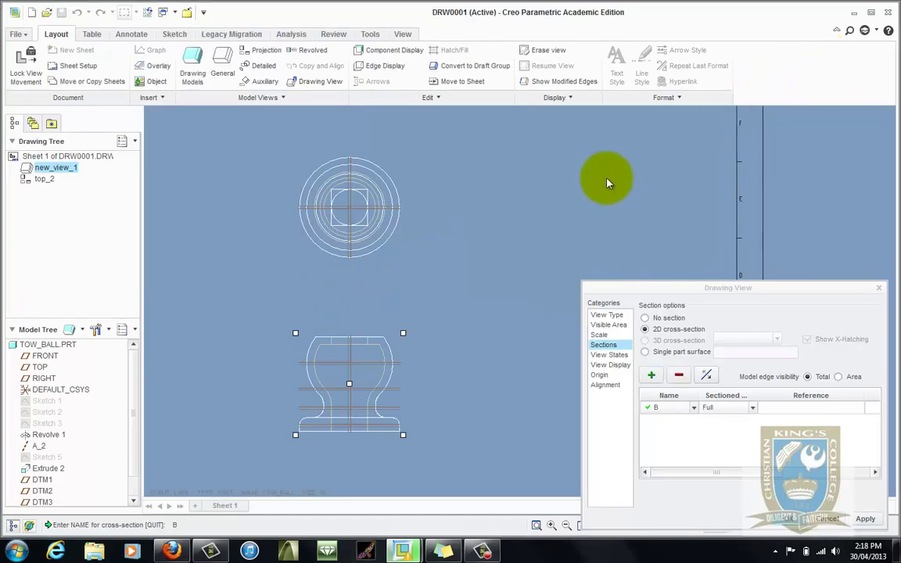
{"action": "left_click_drag", "start_coordinate": [663, 289], "coordinate": [604, 183]}
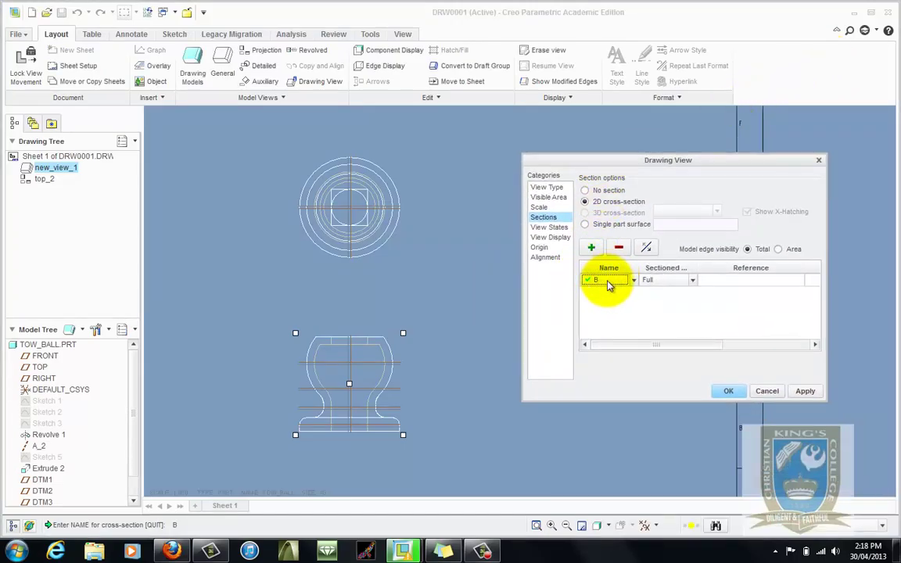
{"action": "left_click", "coordinate": [805, 391]}
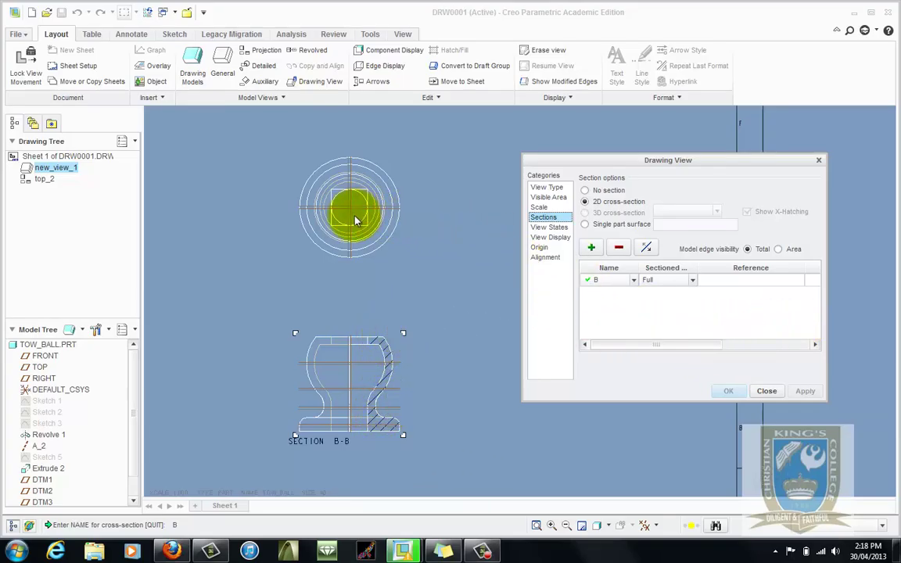
- Display the B section arrows on the top view
{"action": "left_click_drag", "start_coordinate": [645, 345], "coordinate": [744, 351]}
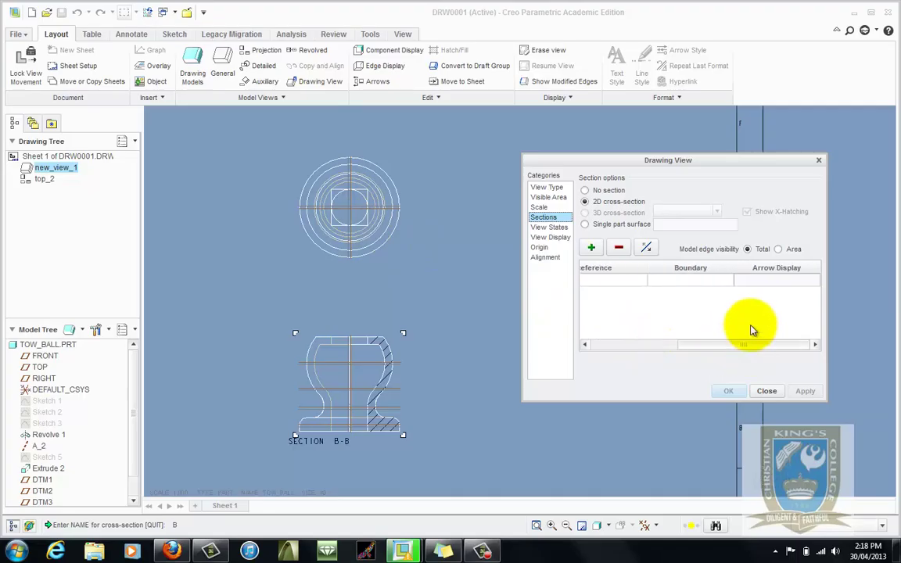
{"action": "left_click", "coordinate": [778, 283]}
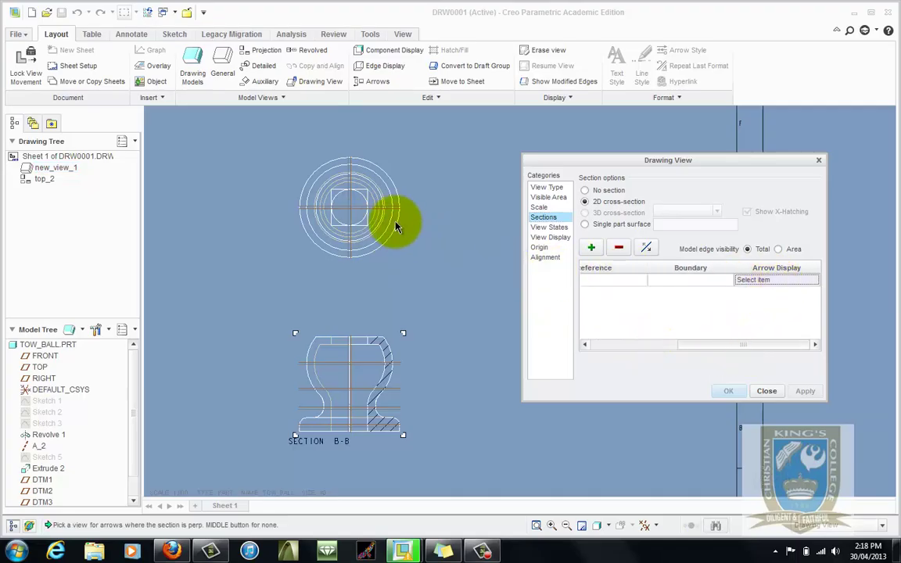
{"action": "left_click", "coordinate": [371, 203]}
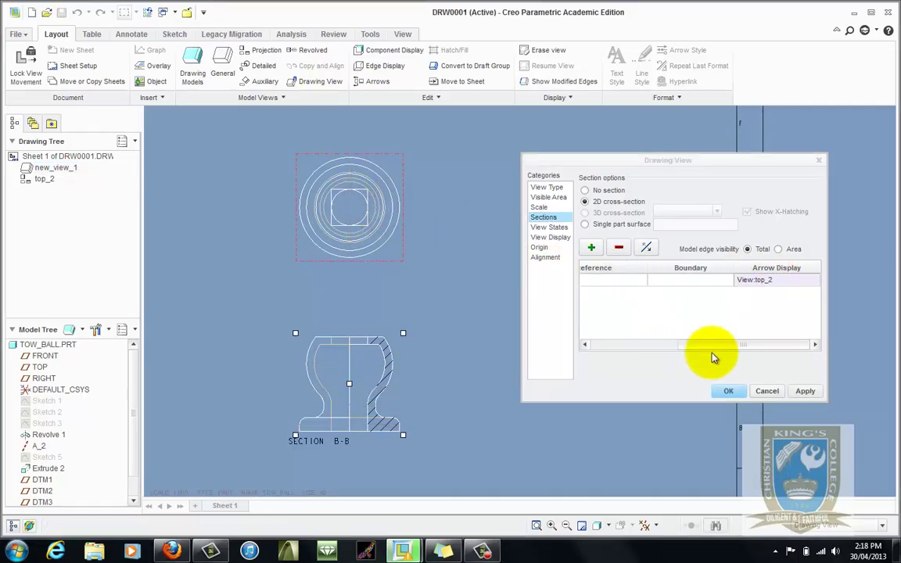
{"action": "left_click", "coordinate": [805, 391]}
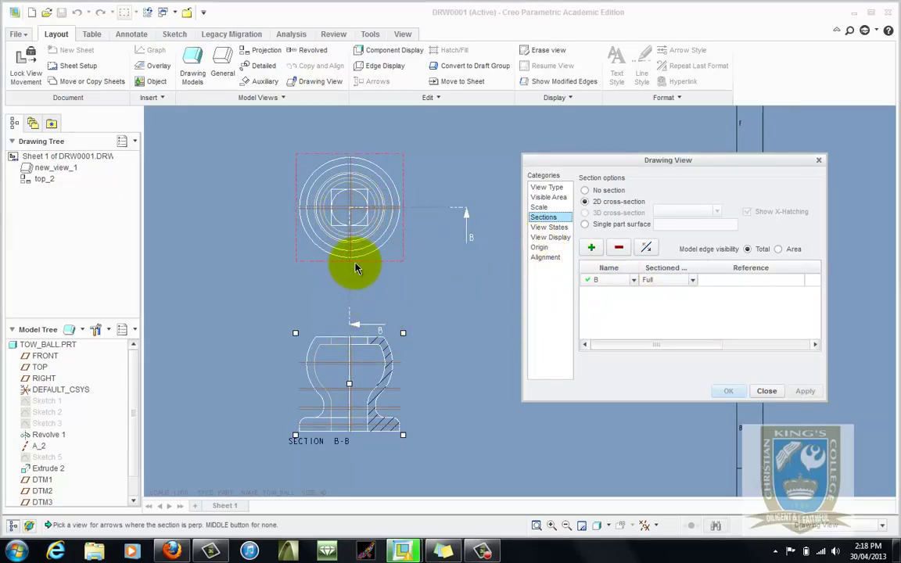
- Change the SECTION B-B view's display style to No Hidden
{"action": "left_click", "coordinate": [767, 391]}
{"action": "left_click", "coordinate": [391, 354]}
{"action": "double_click", "coordinate": [391, 354]}
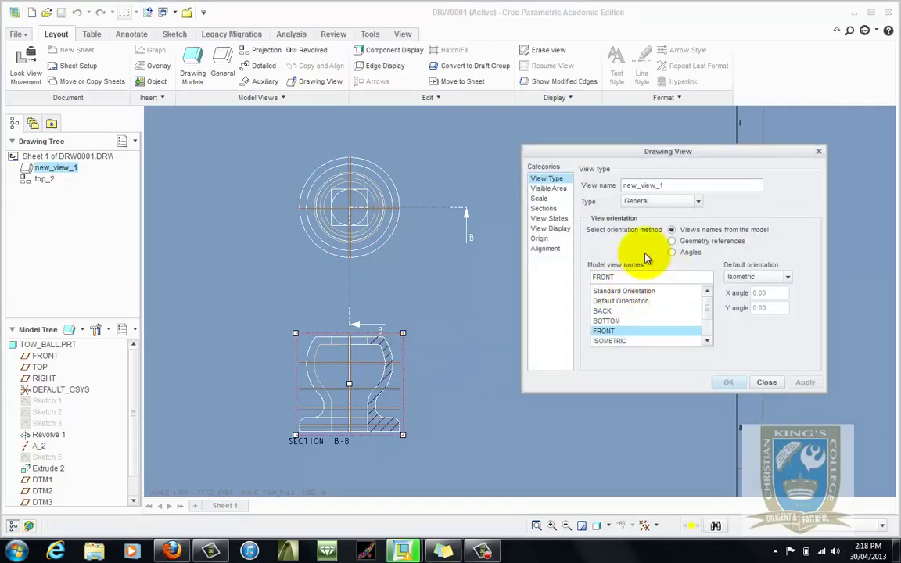
{"action": "left_click", "coordinate": [548, 229]}
{"action": "left_click", "coordinate": [711, 197]}
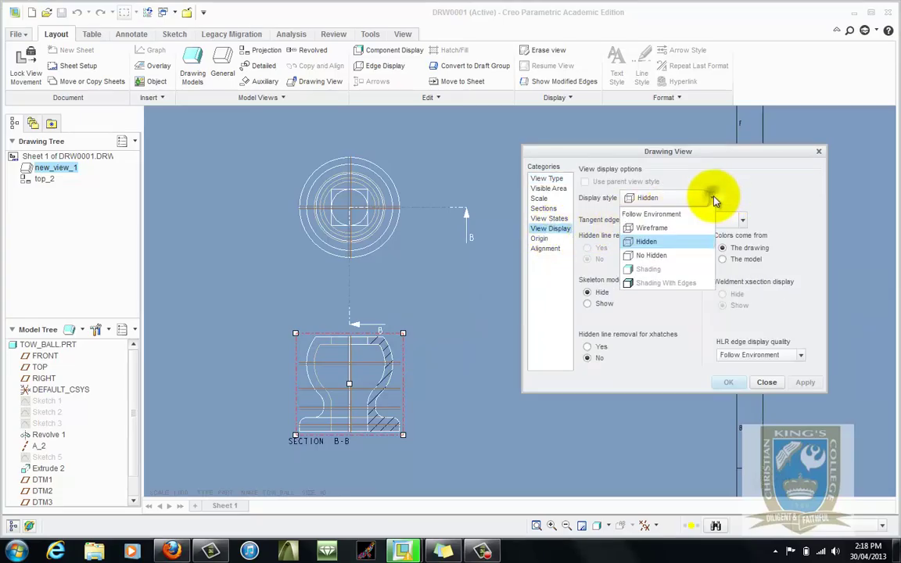
{"action": "left_click", "coordinate": [679, 256]}
{"action": "left_click", "coordinate": [803, 383]}
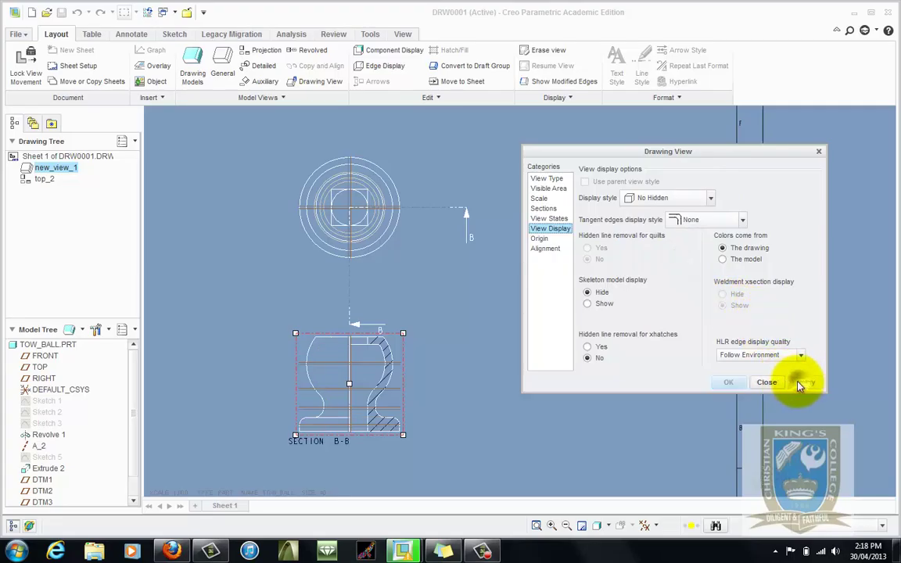
{"action": "left_click", "coordinate": [769, 382]}
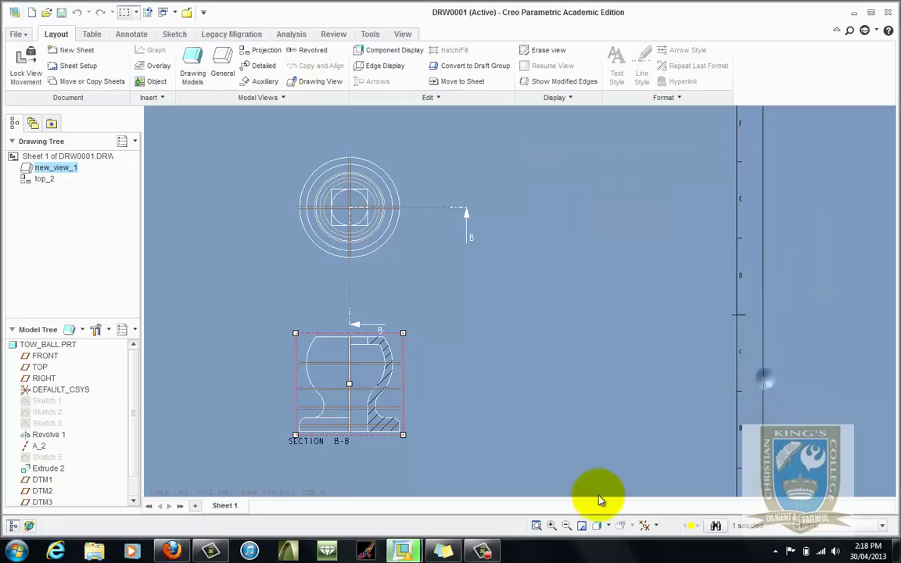
- Turn off datum plane display in the drawing
{"action": "left_click", "coordinate": [649, 527]}
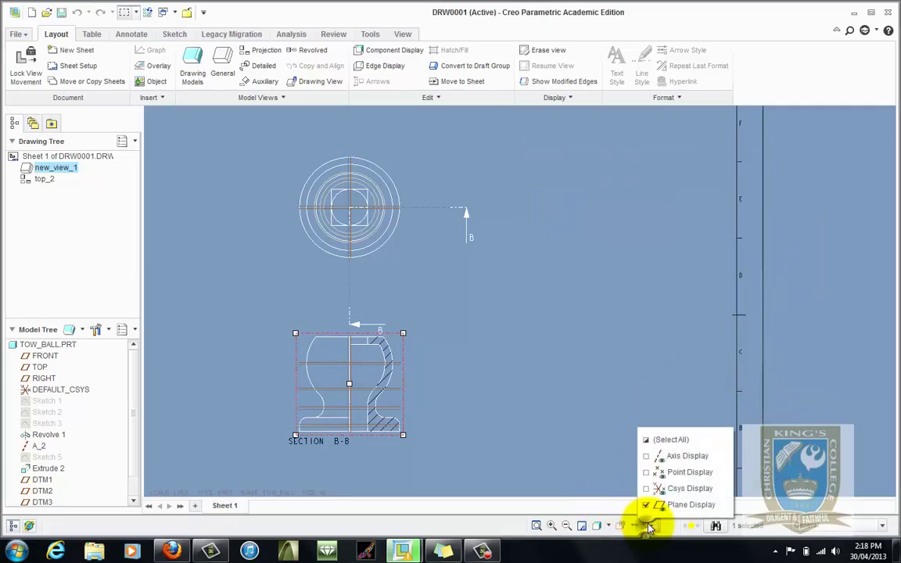
{"action": "left_click", "coordinate": [691, 505]}
{"action": "scroll", "coordinate": [521, 335], "scroll_direction": "down", "scroll_amount": 2}
{"action": "scroll", "coordinate": [521, 334], "scroll_direction": "up", "scroll_amount": 2}
- Drag the right and lower B section arrows in close to the top view
{"action": "left_click", "coordinate": [464, 234]}
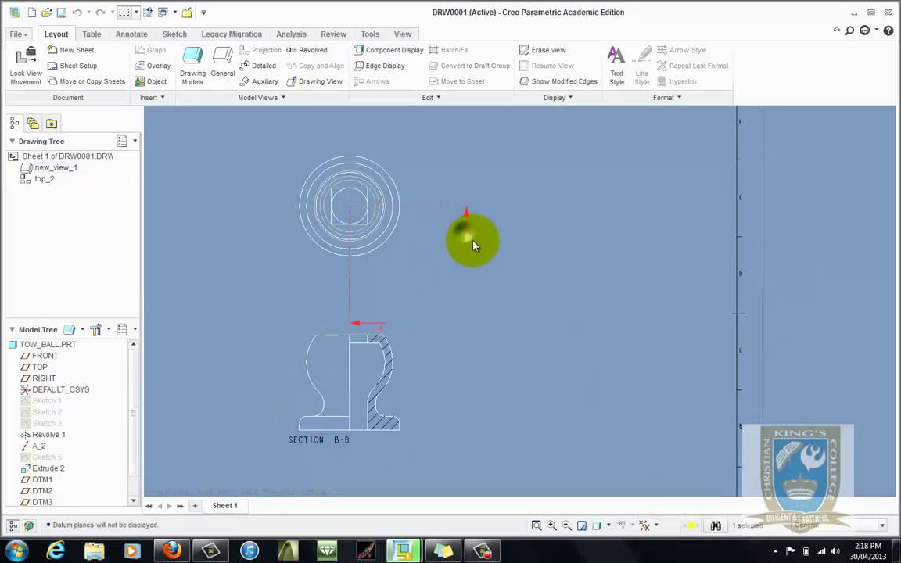
{"action": "left_click", "coordinate": [467, 235]}
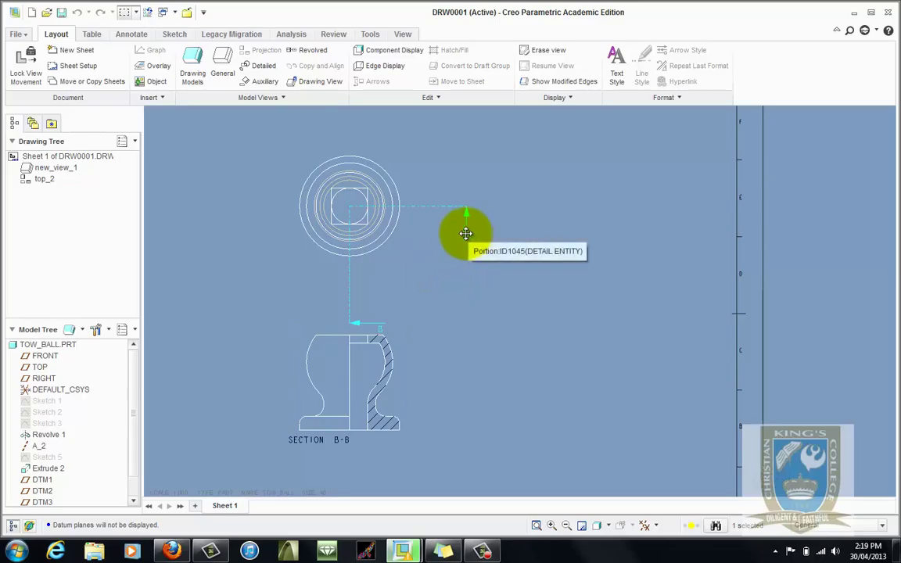
{"action": "left_click", "coordinate": [465, 233]}
{"action": "left_click", "coordinate": [465, 223]}
{"action": "left_click_drag", "start_coordinate": [452, 221], "coordinate": [412, 230]}
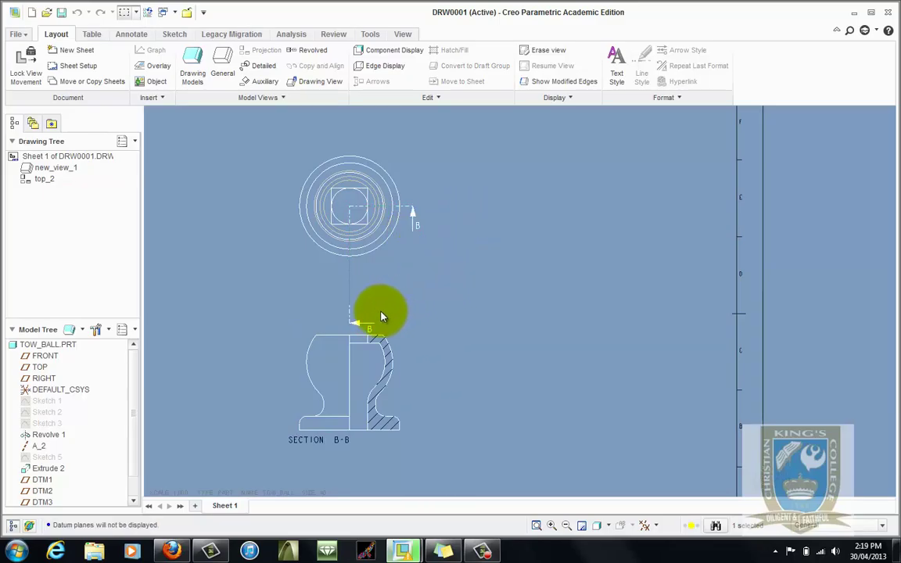
{"action": "left_click_drag", "start_coordinate": [382, 317], "coordinate": [368, 267]}
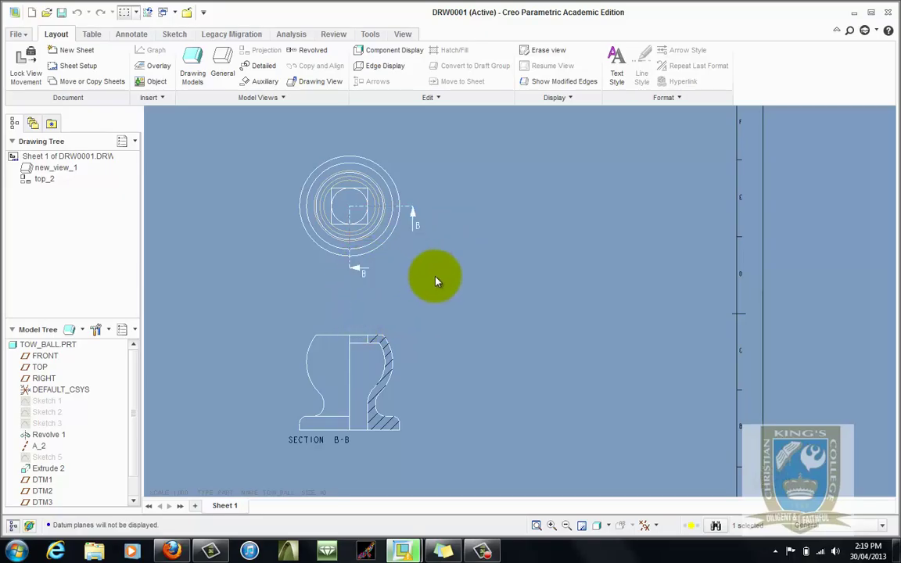
{"action": "left_click", "coordinate": [438, 281]}
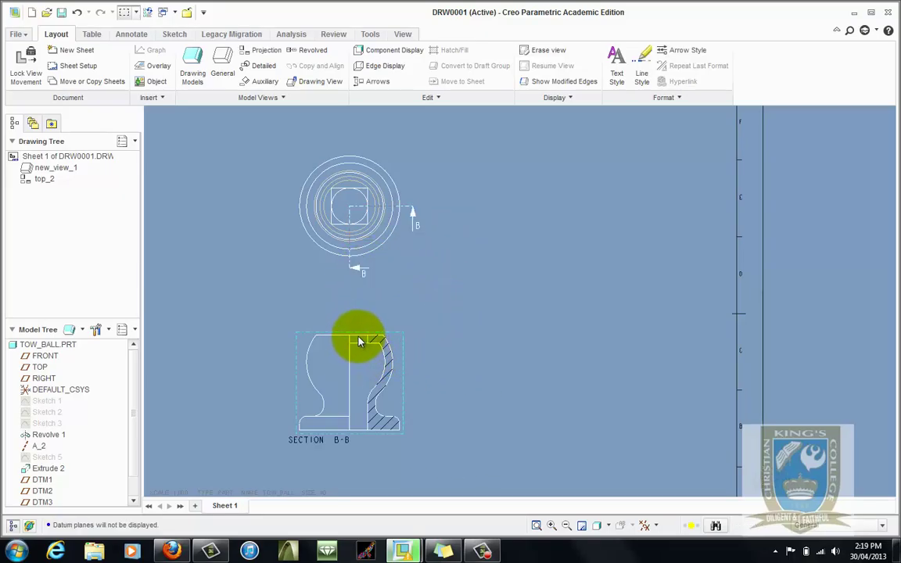